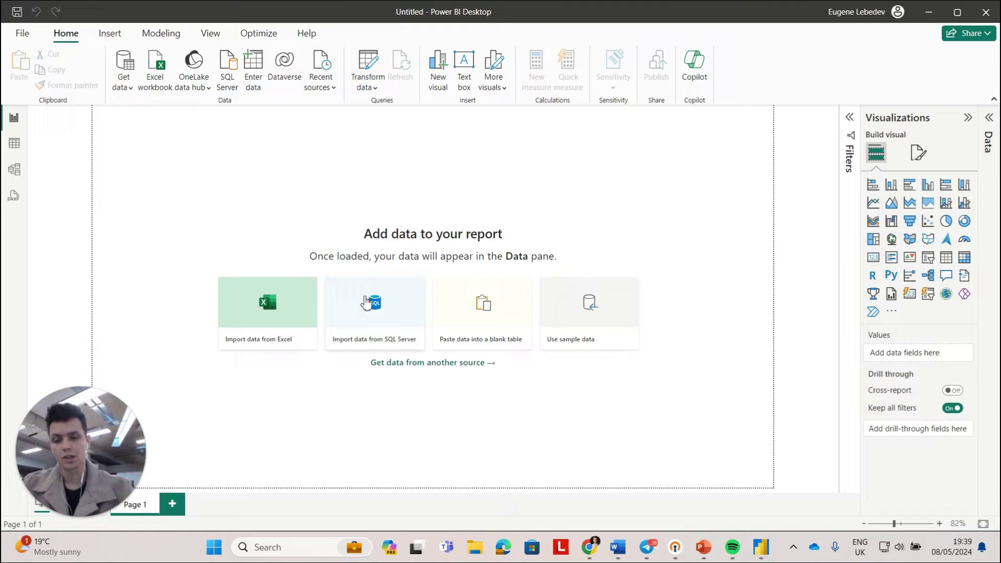
# Connect to the quickbooks SQL Server database in Import mode.
pyautogui.click(367, 302)
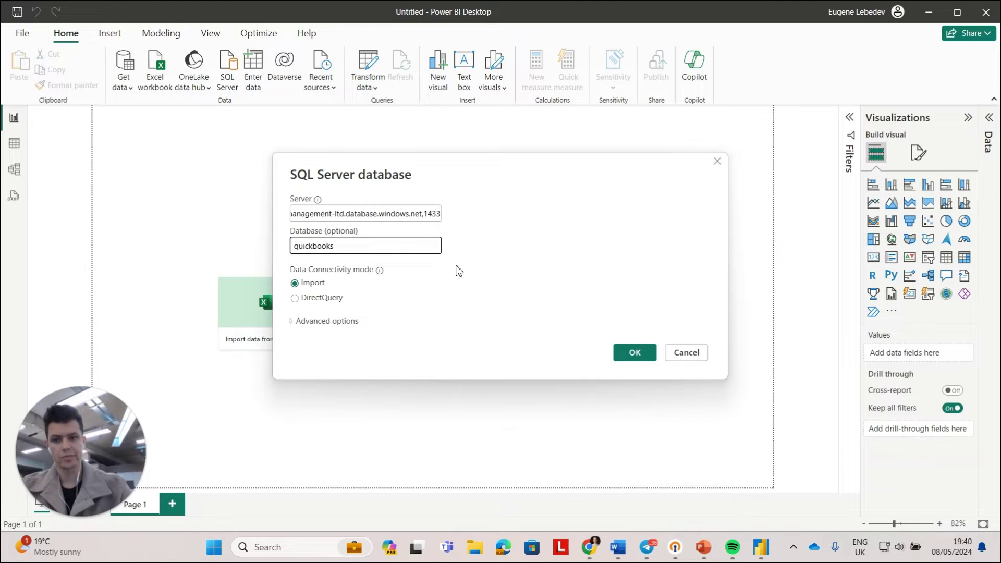
pyautogui.click(635, 354)
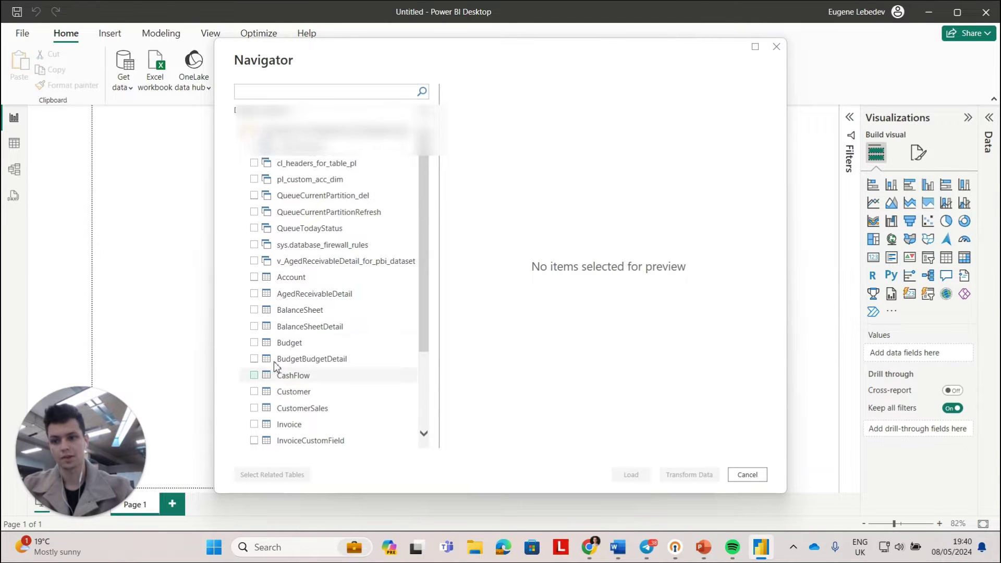
# Select ProfitAndLossDetail in the Navigator and load it into the report.
pyautogui.scroll(-2, 334, 311)
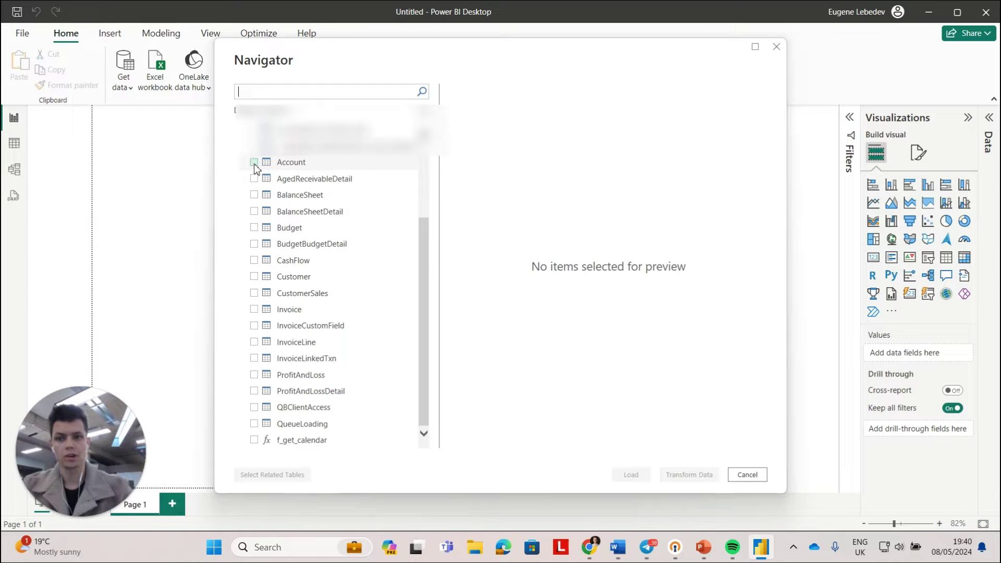
pyautogui.click(253, 391)
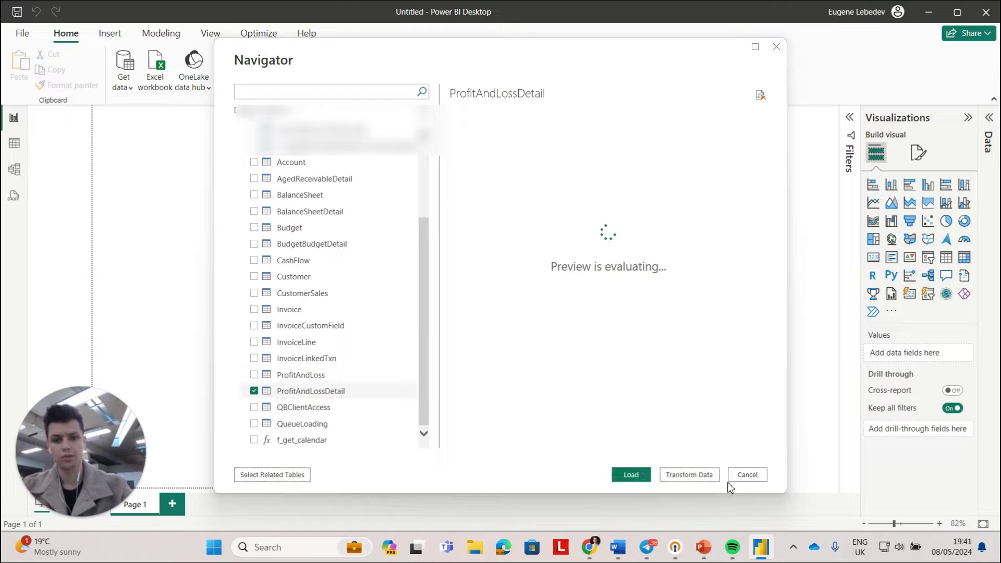
pyautogui.click(629, 475)
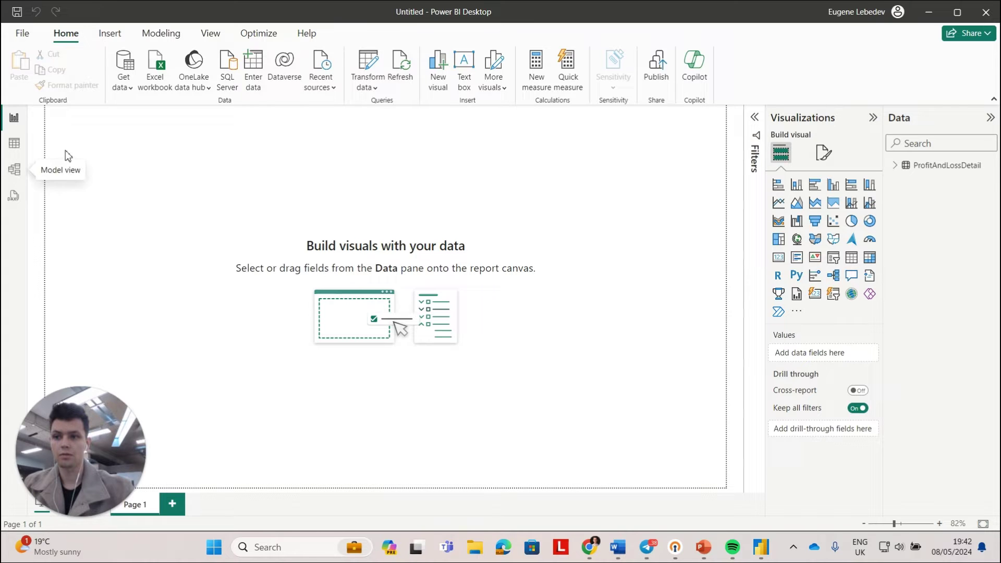
# In Table view, inspect the Name_value, Memo/Description_value and lv1_value columns.
pyautogui.click(7, 152)
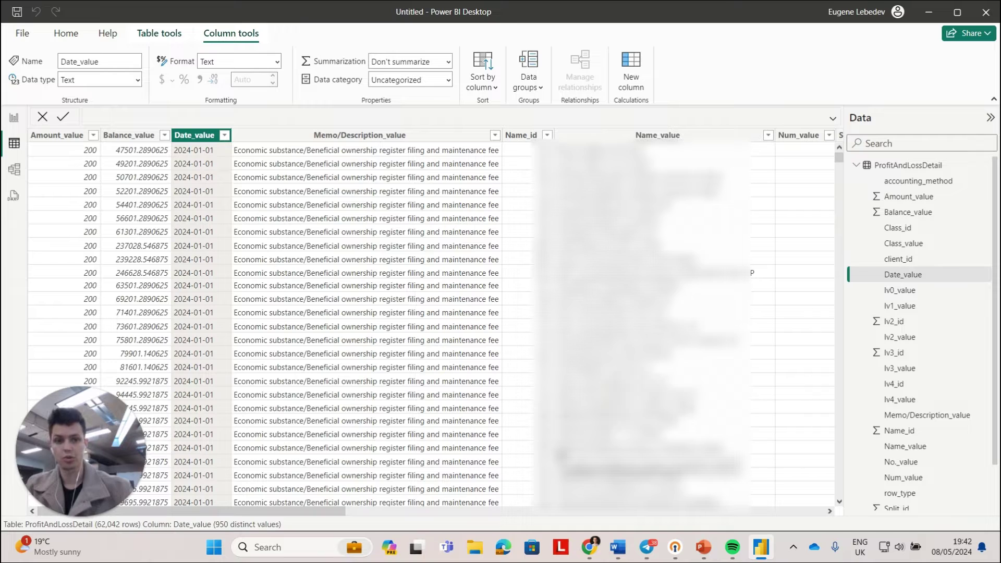
pyautogui.click(618, 136)
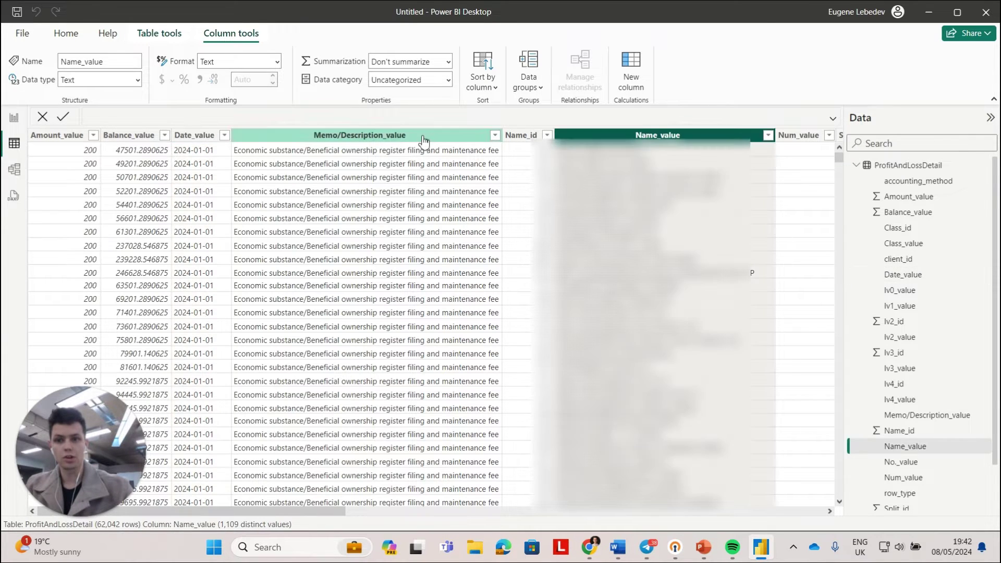
pyautogui.click(423, 136)
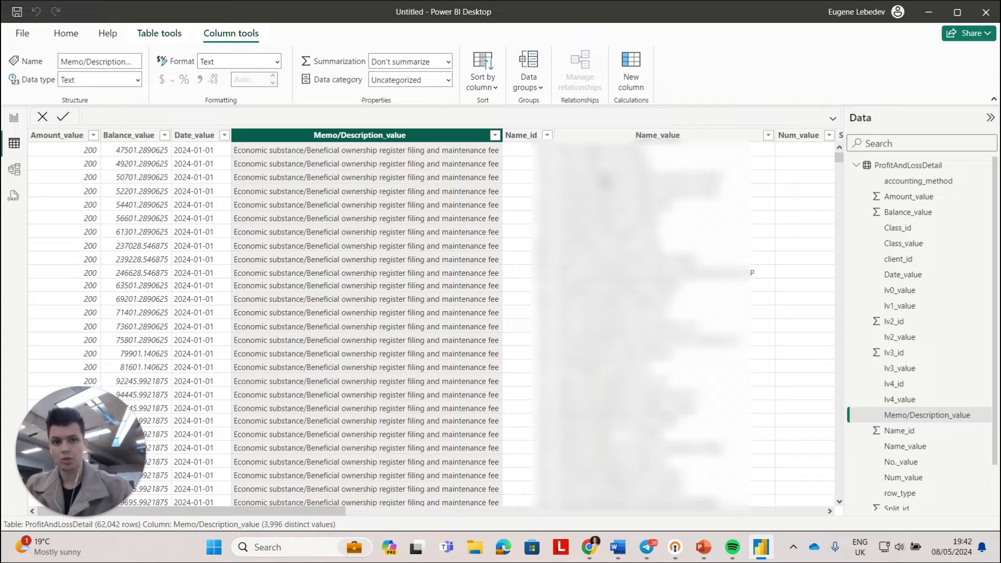
pyautogui.click(646, 136)
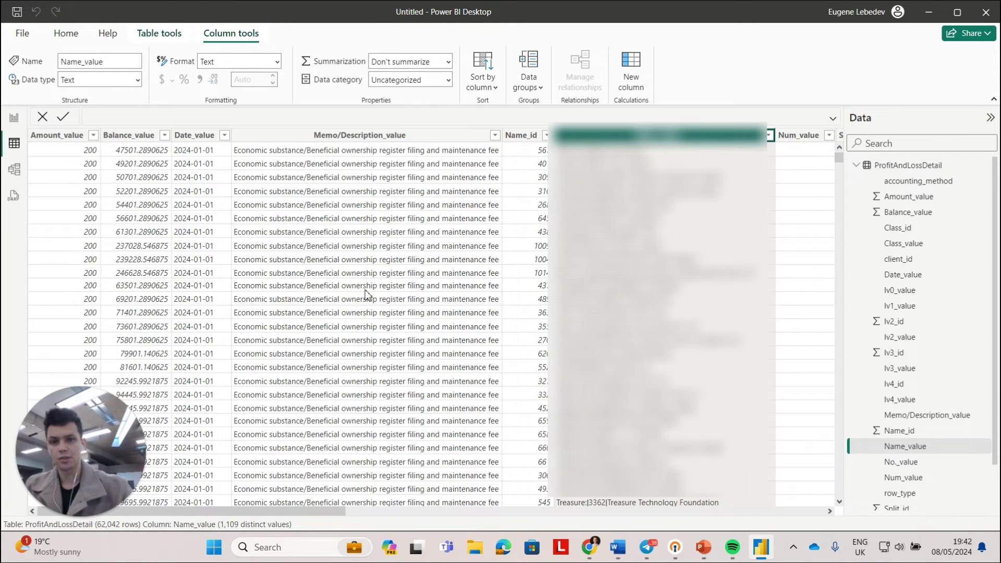
pyautogui.hscroll(10, 366, 294)
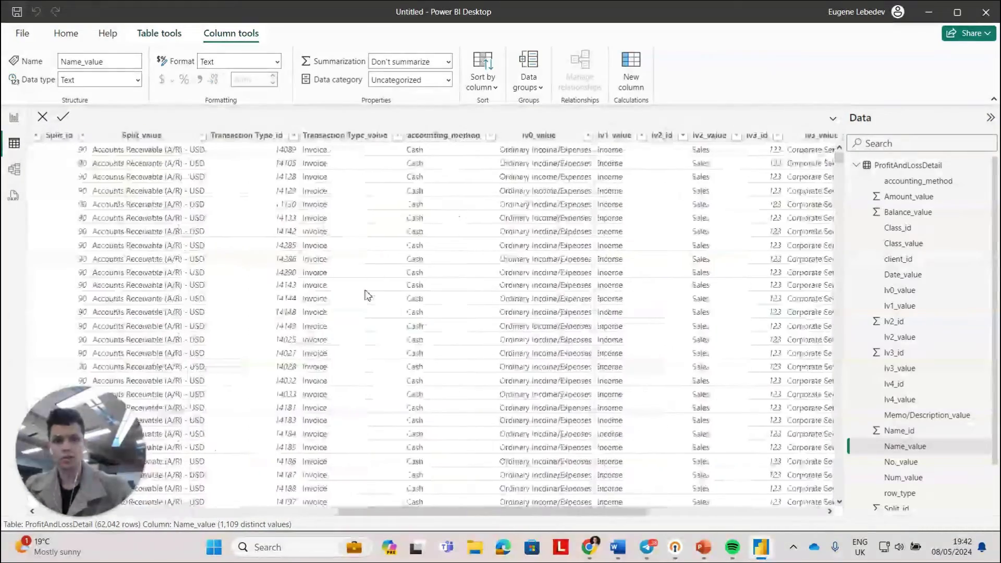
pyautogui.hscroll(2, 367, 294)
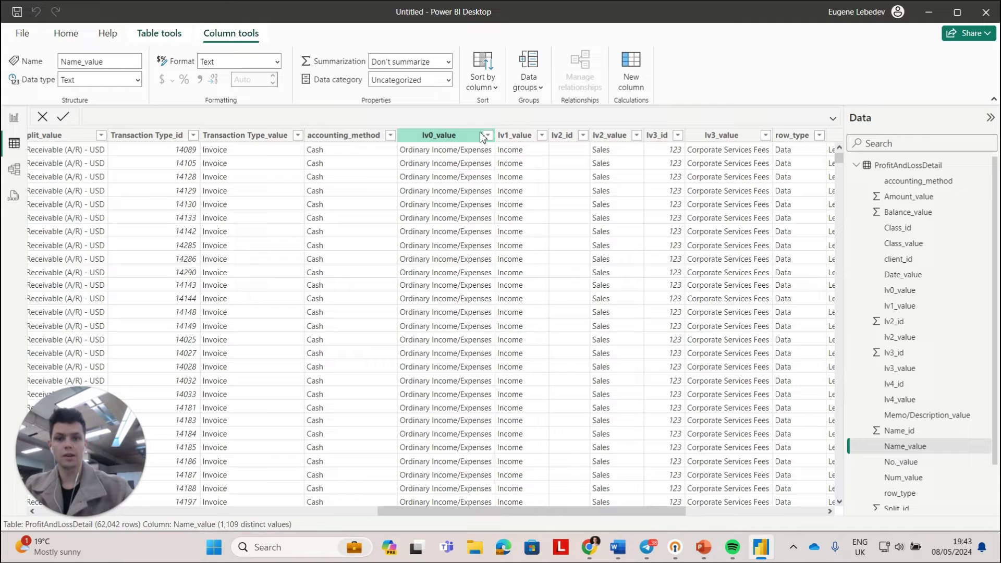
pyautogui.click(542, 138)
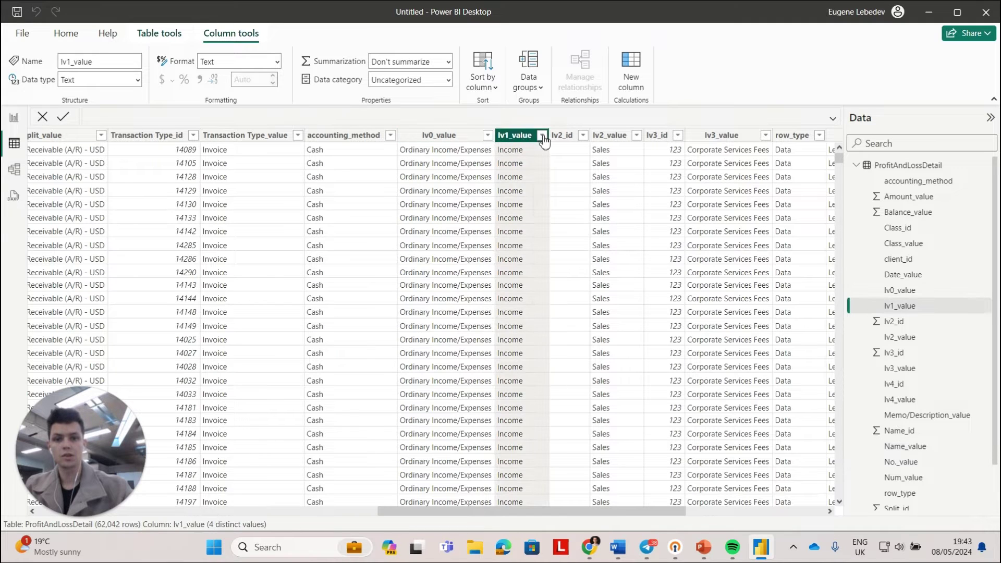
# Review the distinct values in the lv1_value, lv2_value and lv3_value columns.
pyautogui.click(543, 137)
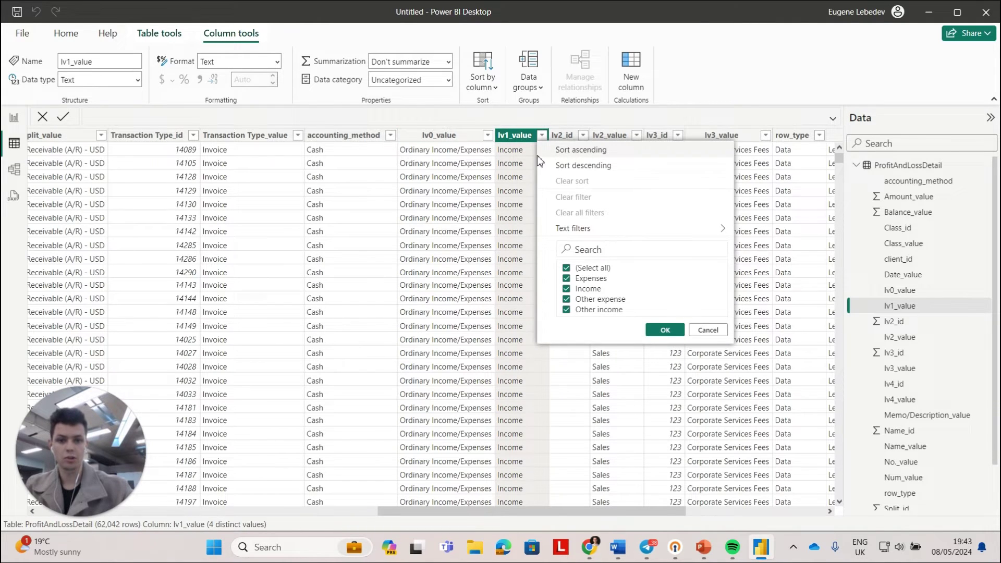
pyautogui.click(563, 136)
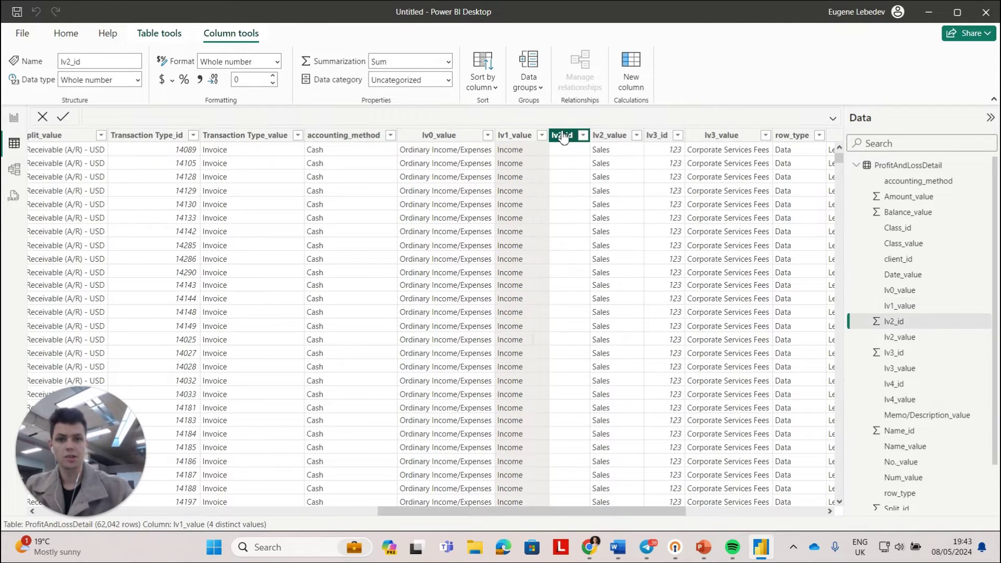
pyautogui.click(604, 137)
pyautogui.click(637, 135)
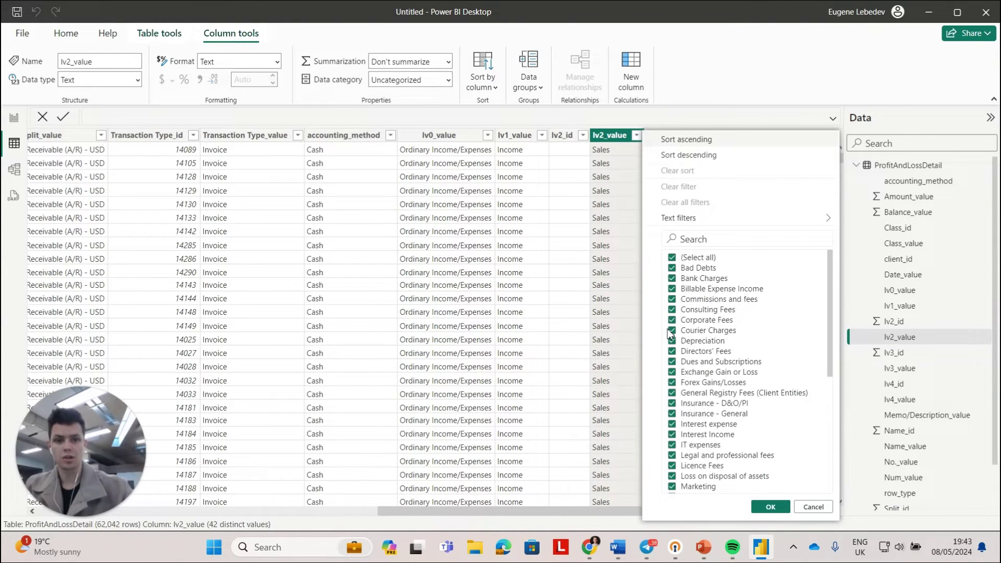
pyautogui.scroll(-6, 704, 412)
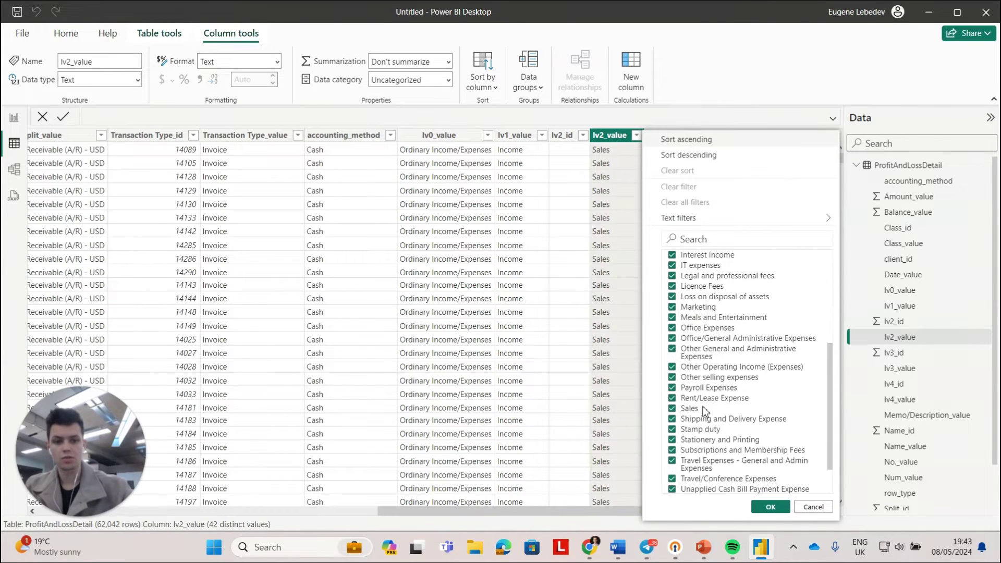
pyautogui.scroll(-2, 705, 412)
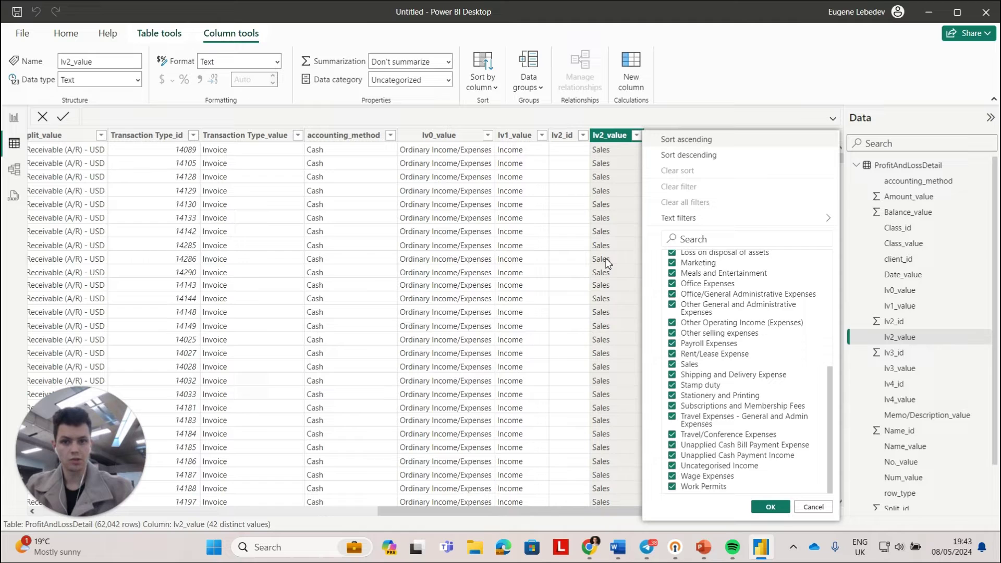
pyautogui.click(615, 136)
pyautogui.click(737, 148)
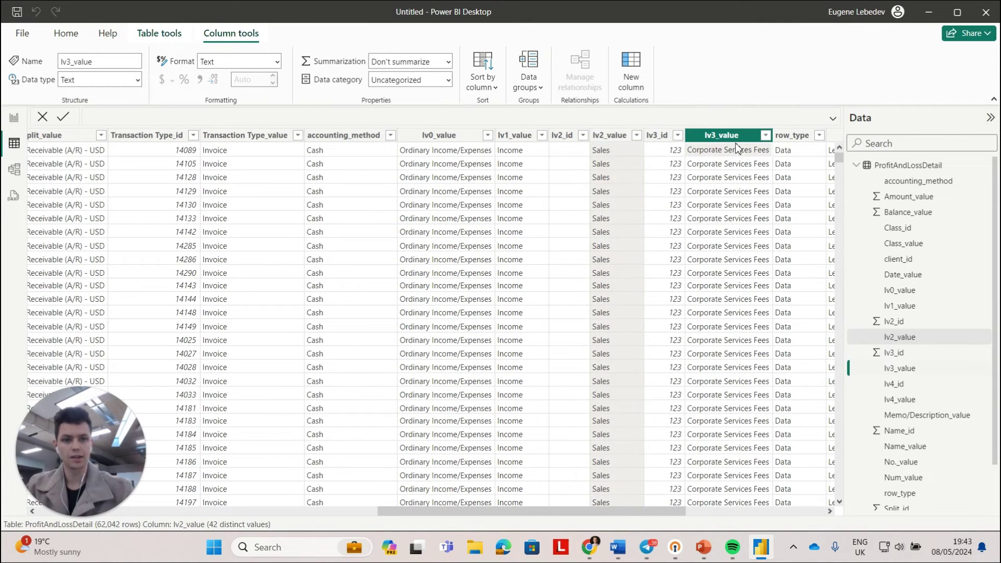
pyautogui.click(766, 136)
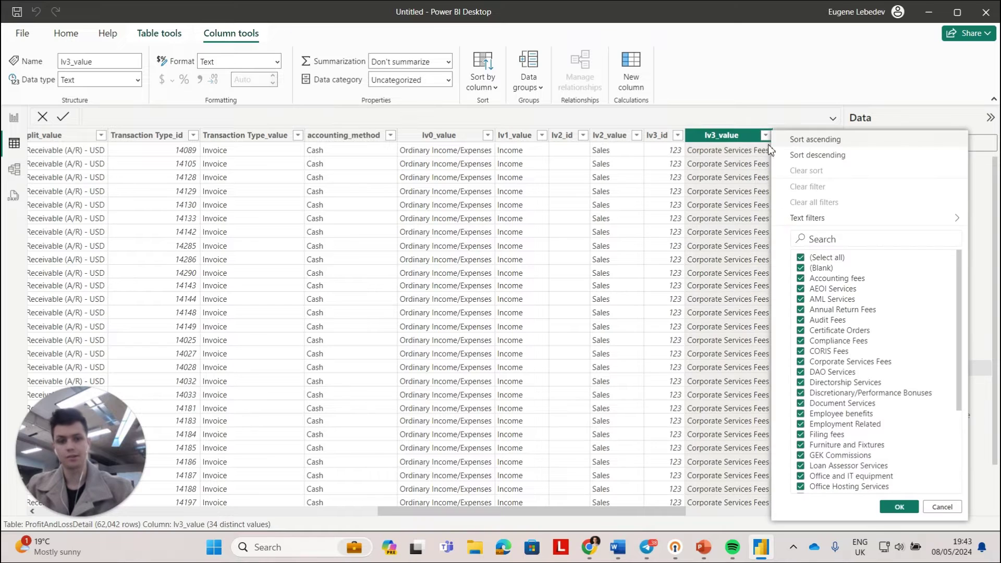
pyautogui.click(745, 313)
# Inspect client_id and lv4_value, and list the methods in accounting_method.
pyautogui.hscroll(2, 751, 205)
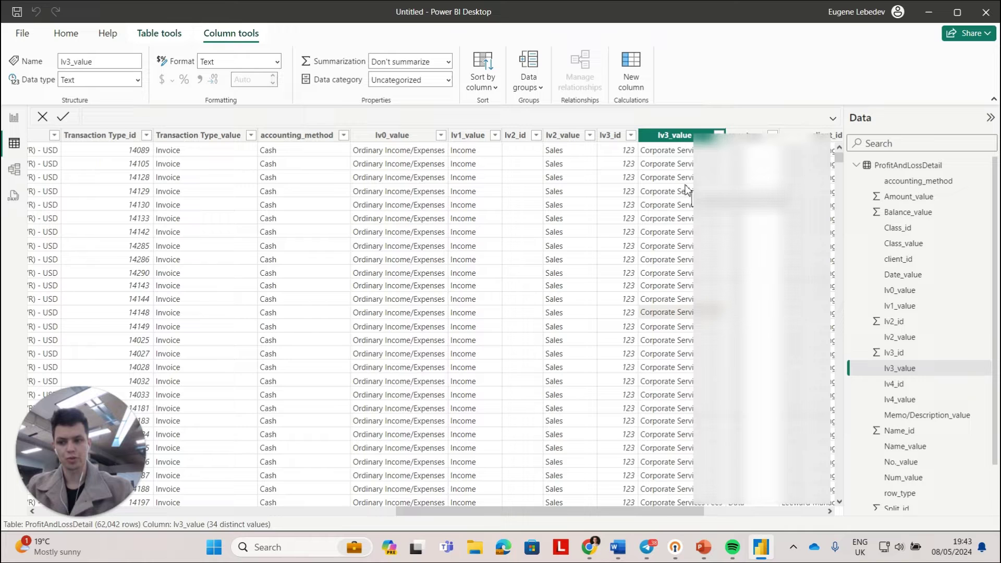
pyautogui.hscroll(5, 686, 191)
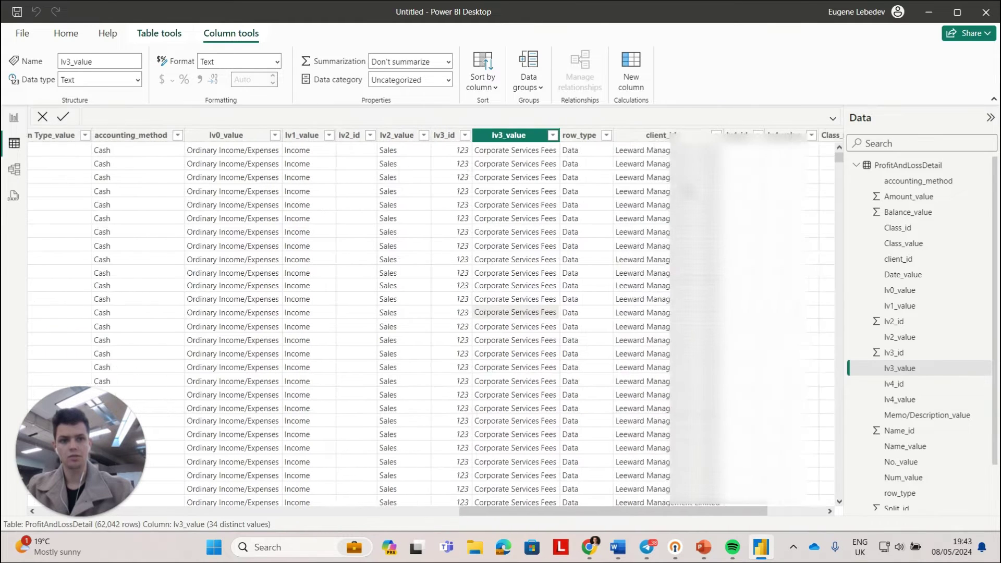
pyautogui.click(691, 134)
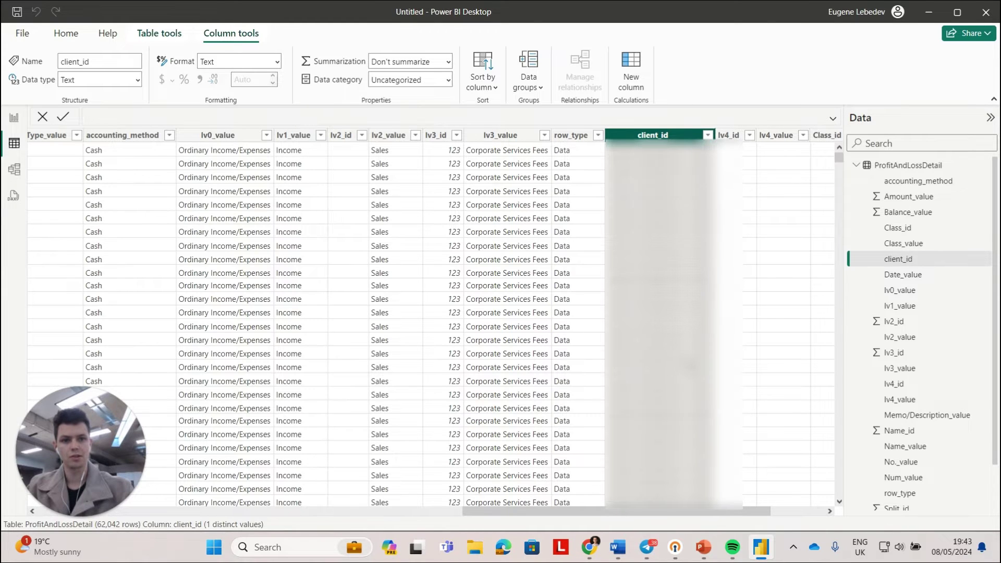
pyautogui.click(688, 364)
pyautogui.hscroll(-5, 689, 364)
pyautogui.click(280, 136)
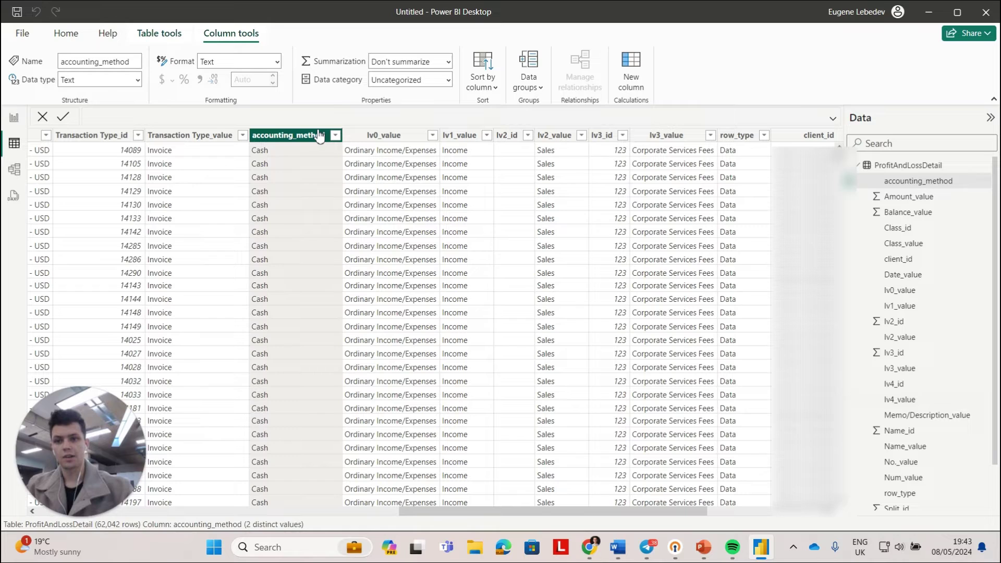
pyautogui.click(336, 135)
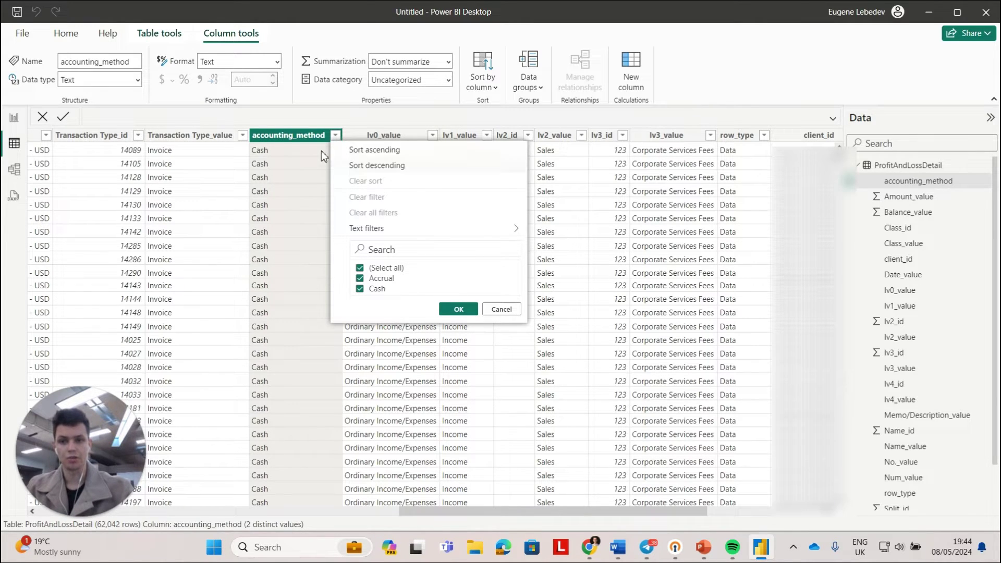
pyautogui.click(214, 178)
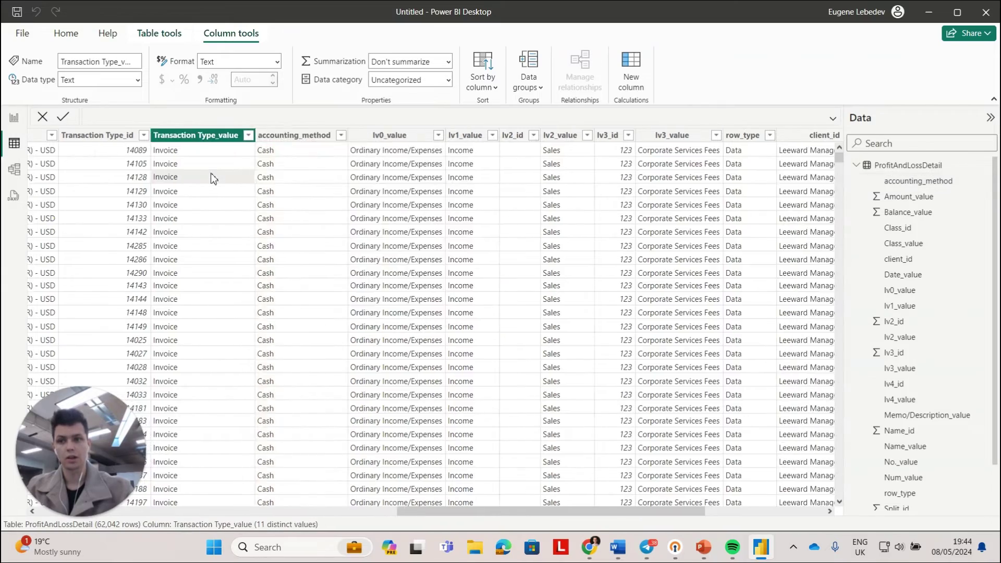
# Check the data types of Amount_value (Decimal number) and Date_value (Text).
pyautogui.hscroll(-2, 214, 178)
pyautogui.hscroll(-4, 233, 192)
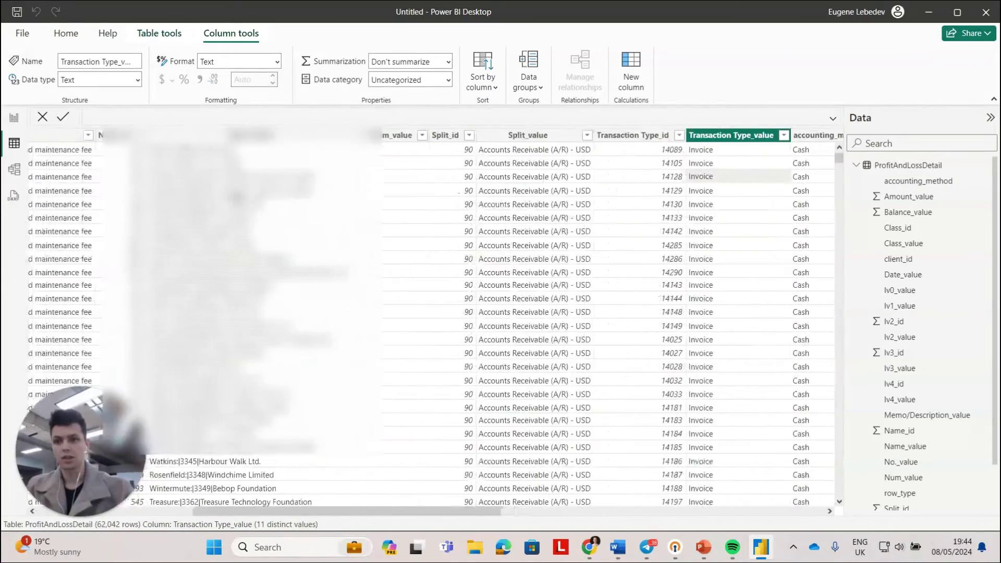
pyautogui.hscroll(-3, 235, 194)
pyautogui.click(73, 137)
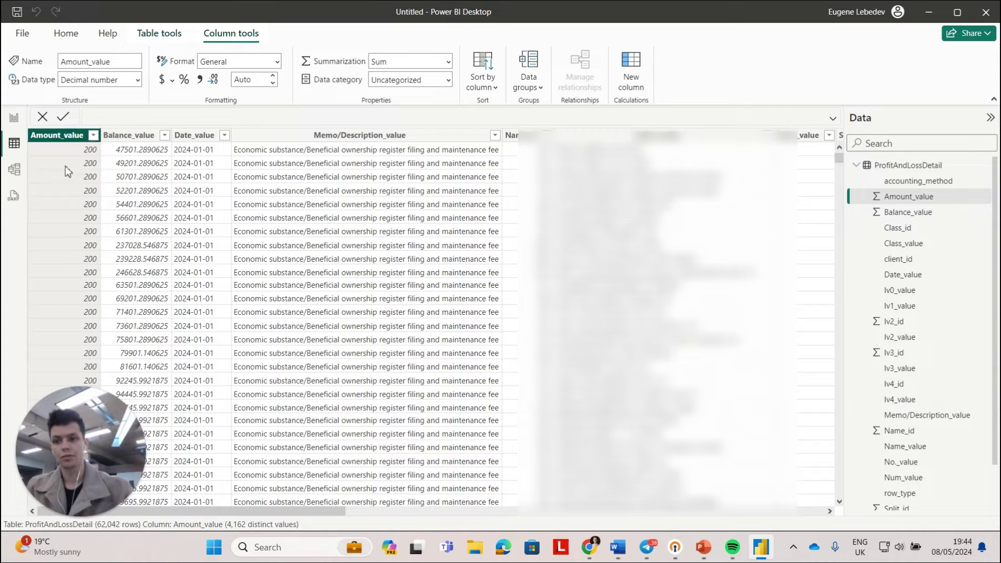
pyautogui.click(208, 135)
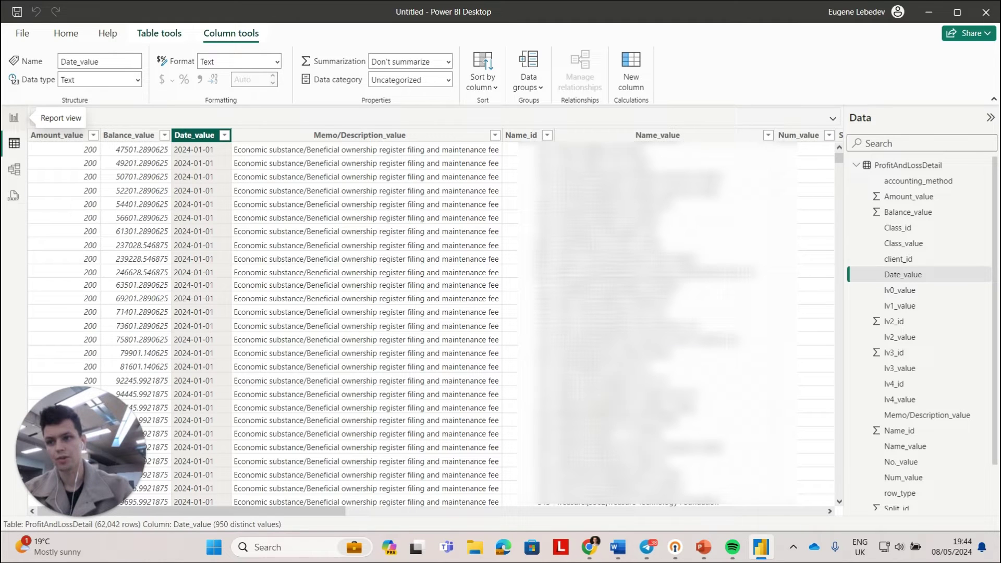
# Add an enlarged table visual to the report canvas.
pyautogui.click(13, 118)
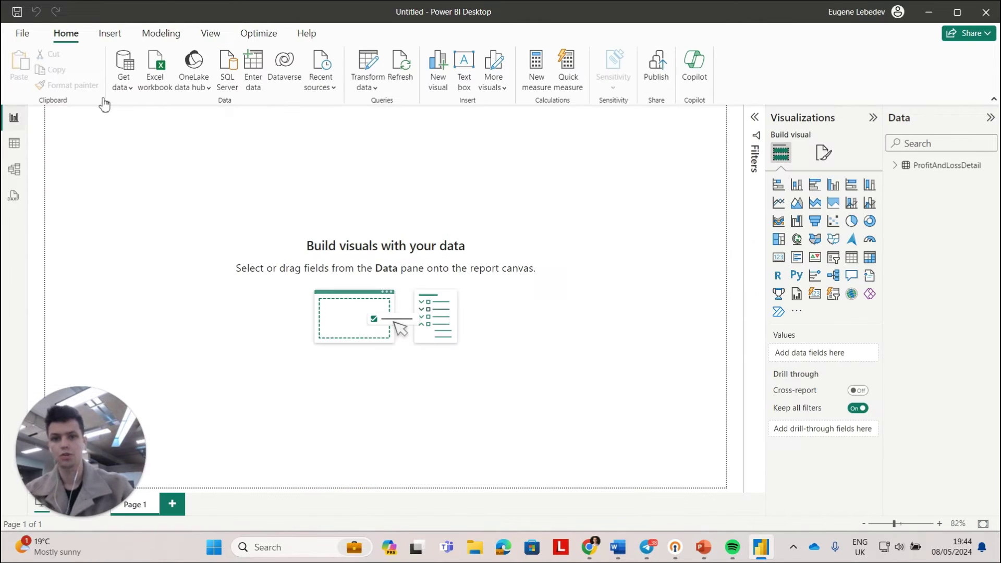
pyautogui.click(900, 166)
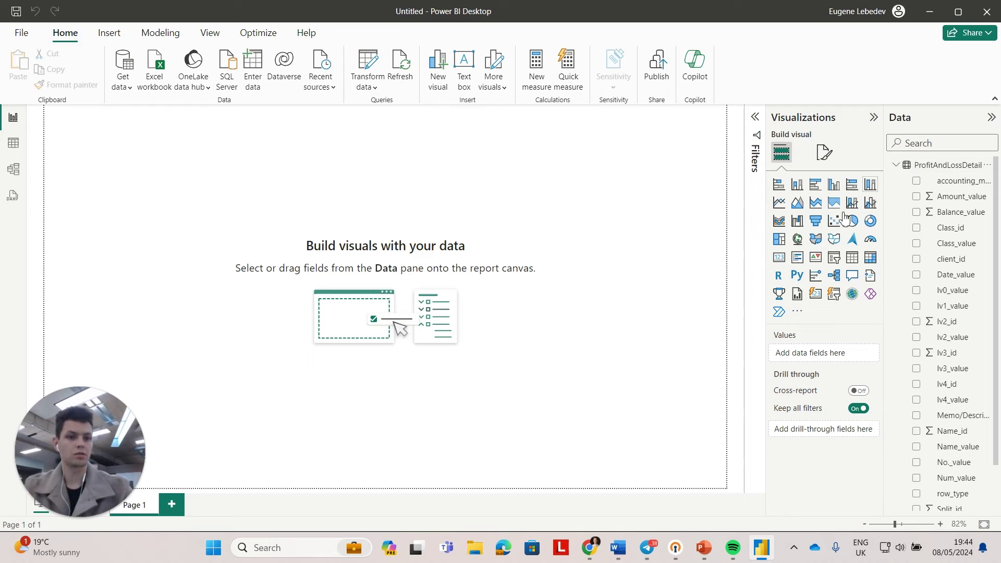
pyautogui.click(852, 258)
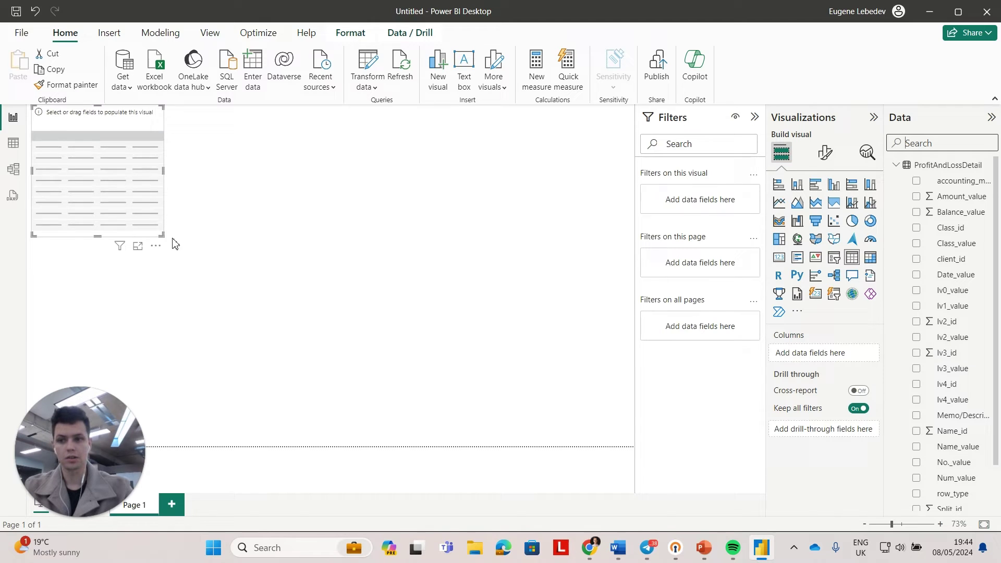
pyautogui.moveTo(172, 239); pyautogui.dragTo(432, 401)
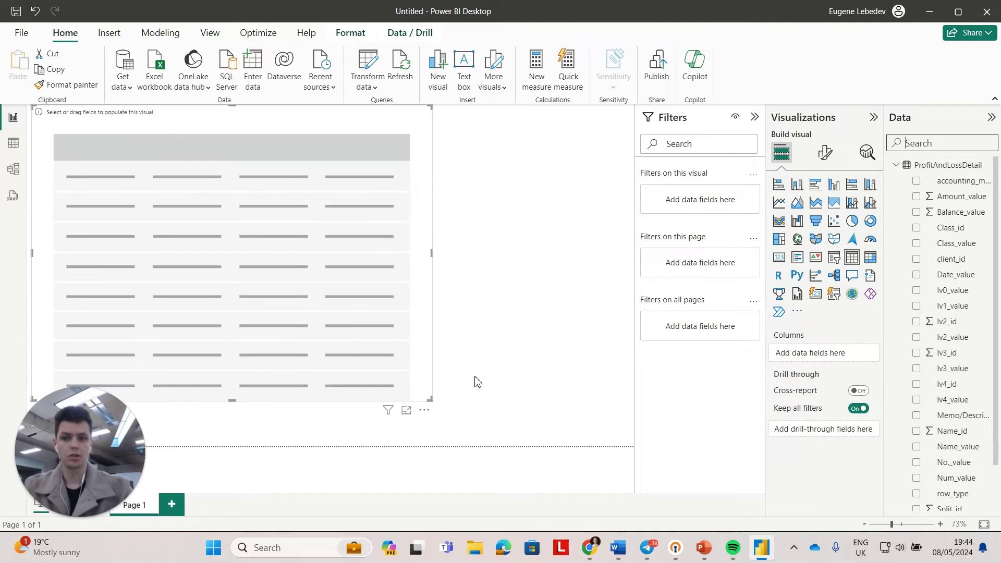
# Add lv1_value, lv2_value, lv3_value and summed Amount_value to the table.
pyautogui.click(955, 146)
pyautogui.write('lv')
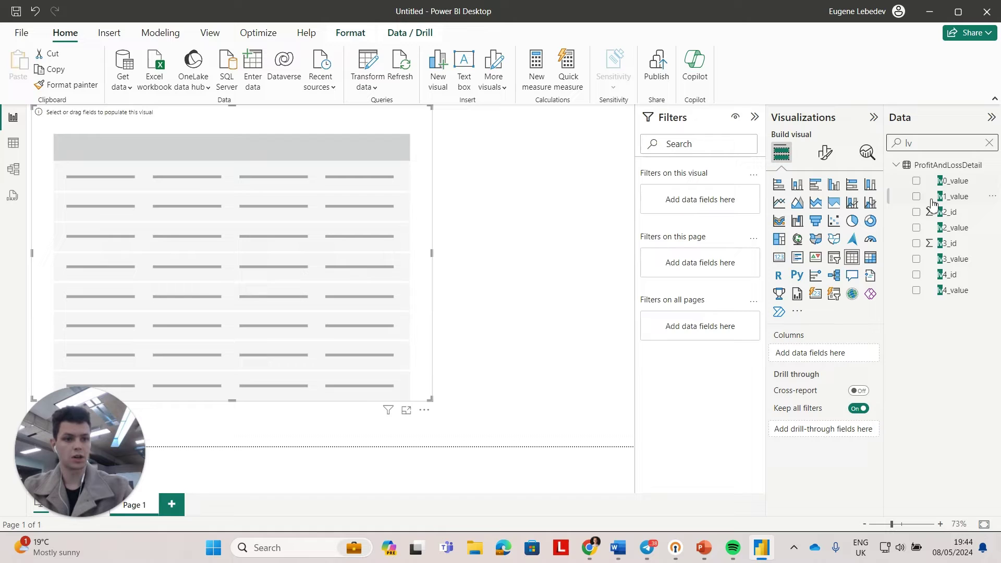
pyautogui.click(916, 197)
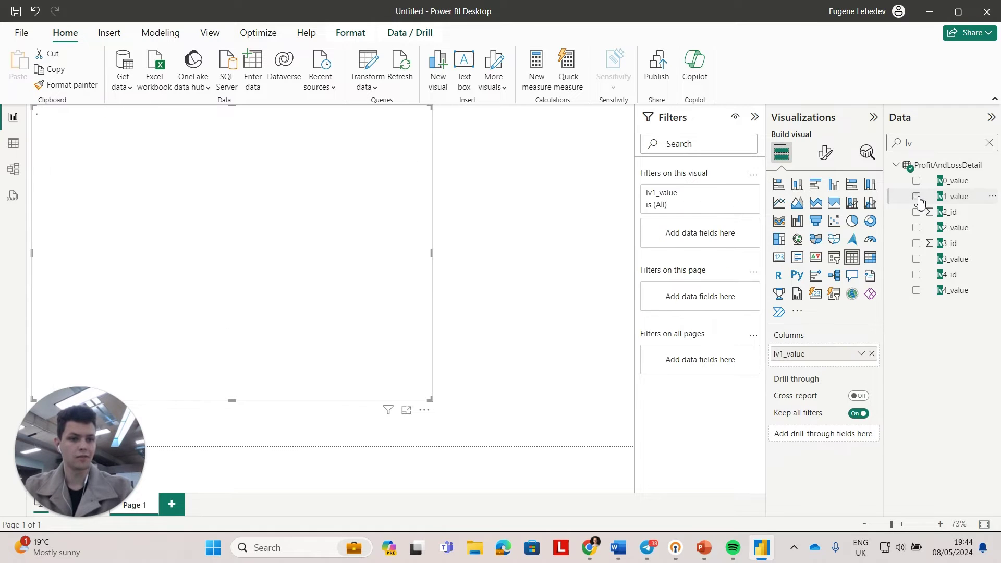
pyautogui.click(917, 230)
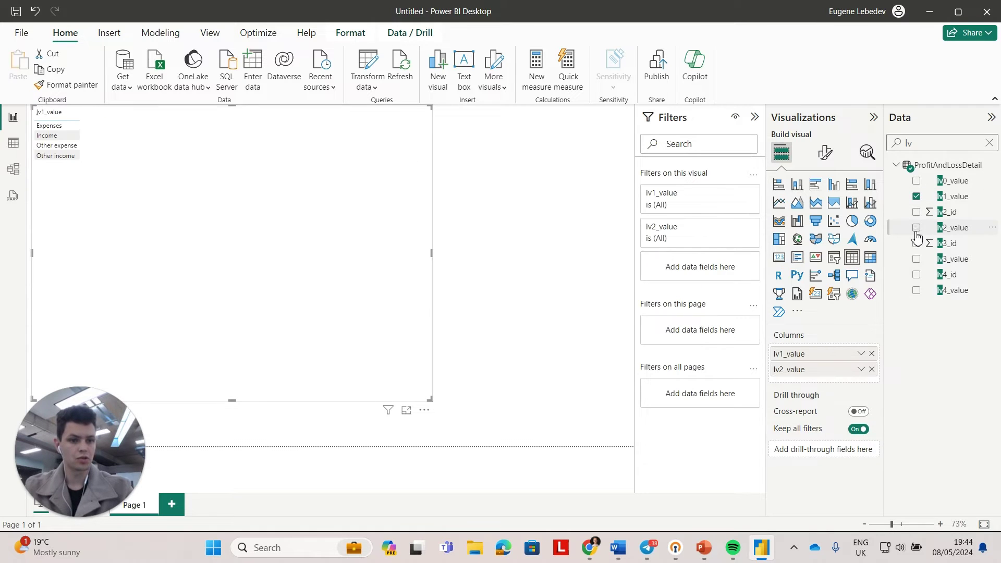
pyautogui.click(917, 260)
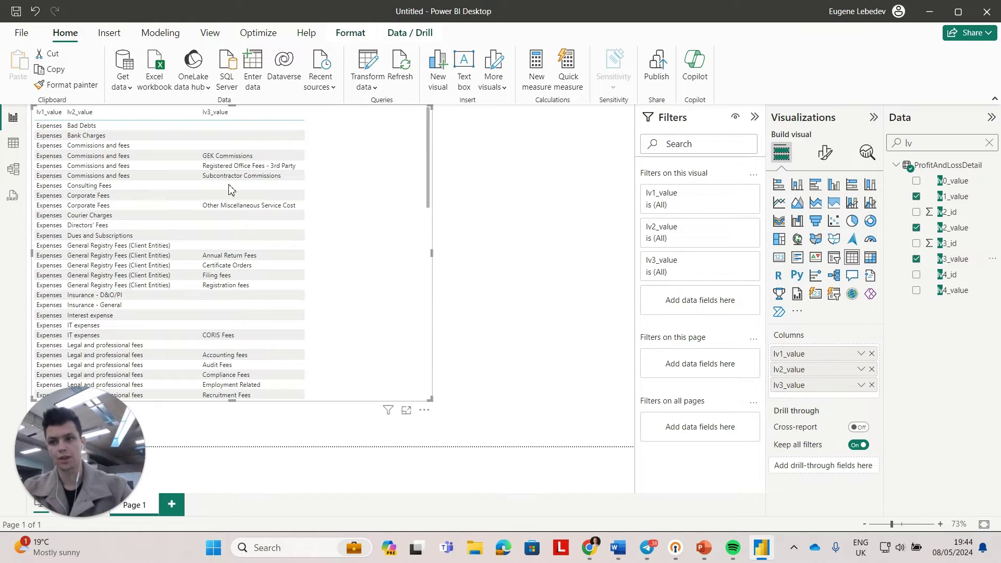
pyautogui.click(48, 113)
pyautogui.scroll(-3, 63, 272)
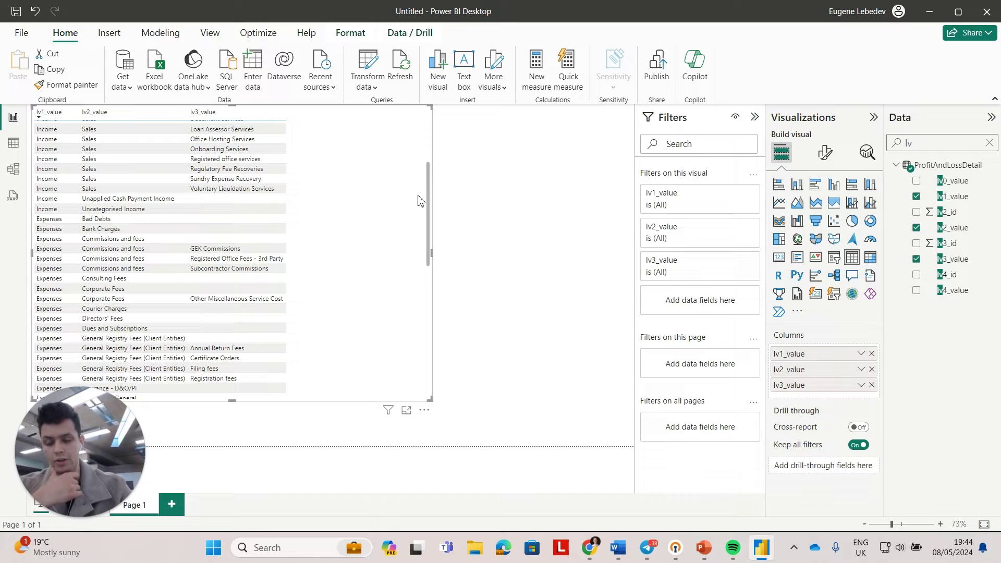
pyautogui.scroll(5, 408, 239)
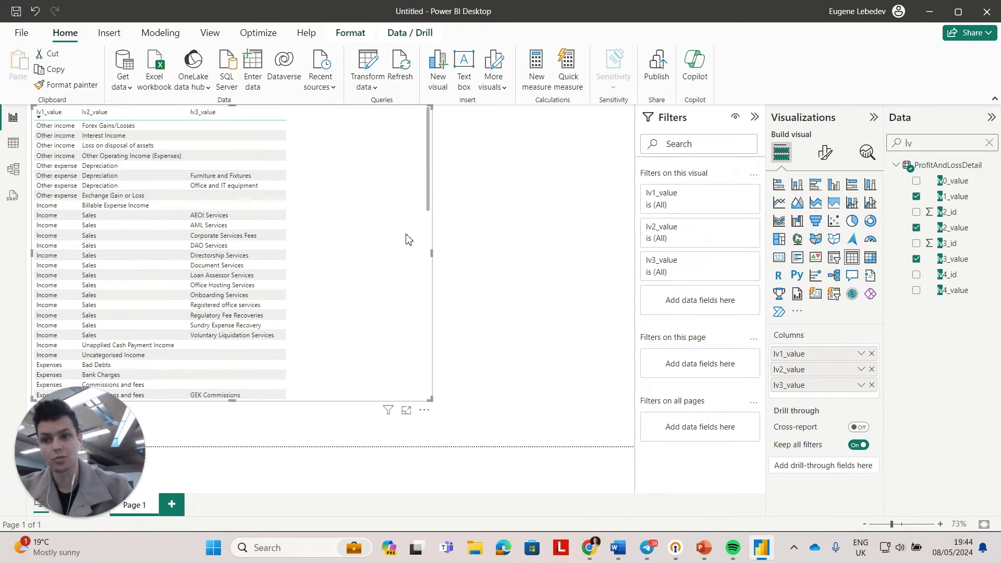
pyautogui.write('amo')
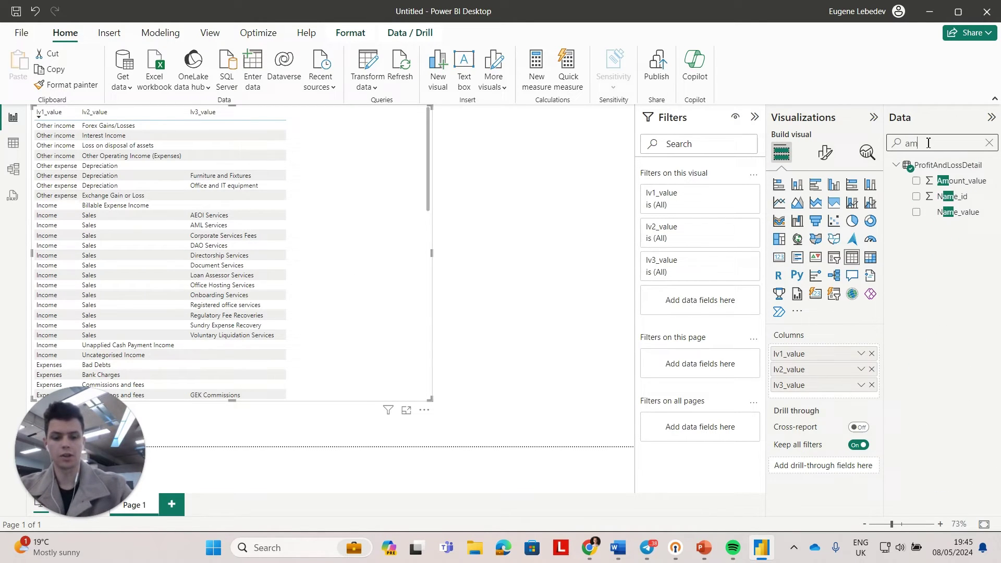
pyautogui.click(916, 182)
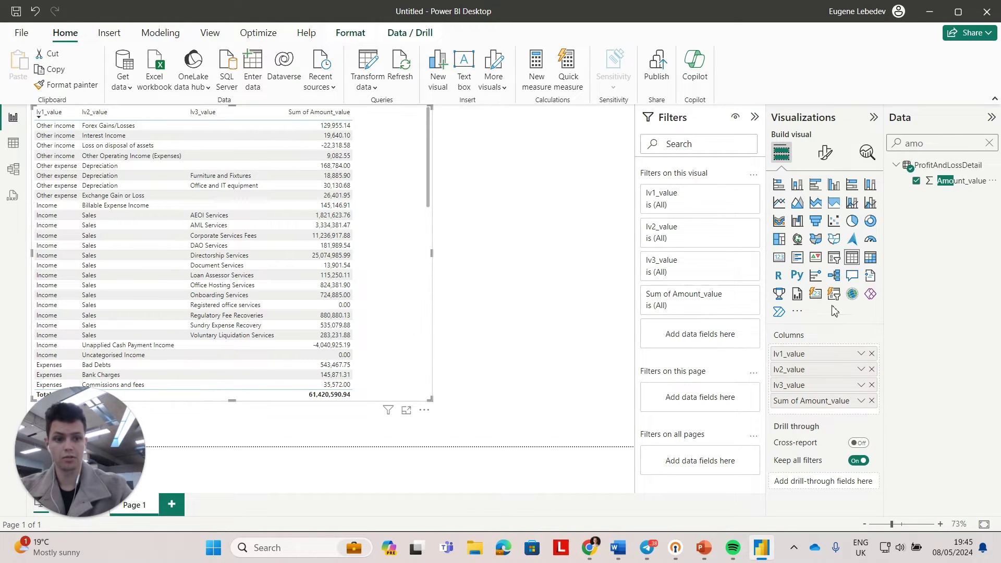
# Convert the table to a matrix, test expanding Income and Sales, and shorten it.
pyautogui.click(871, 263)
pyautogui.moveTo(798, 369); pyautogui.dragTo(827, 363)
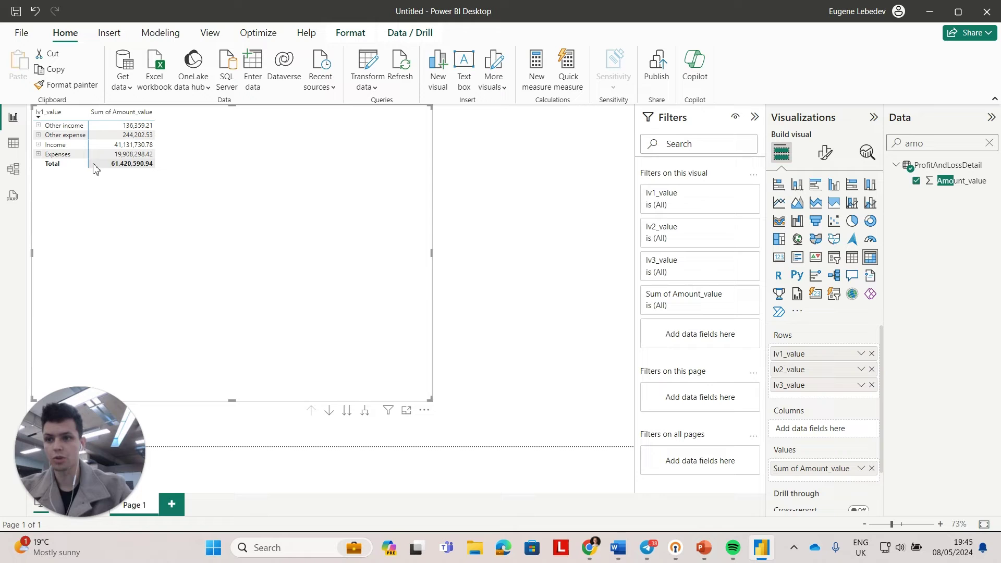
pyautogui.click(38, 144)
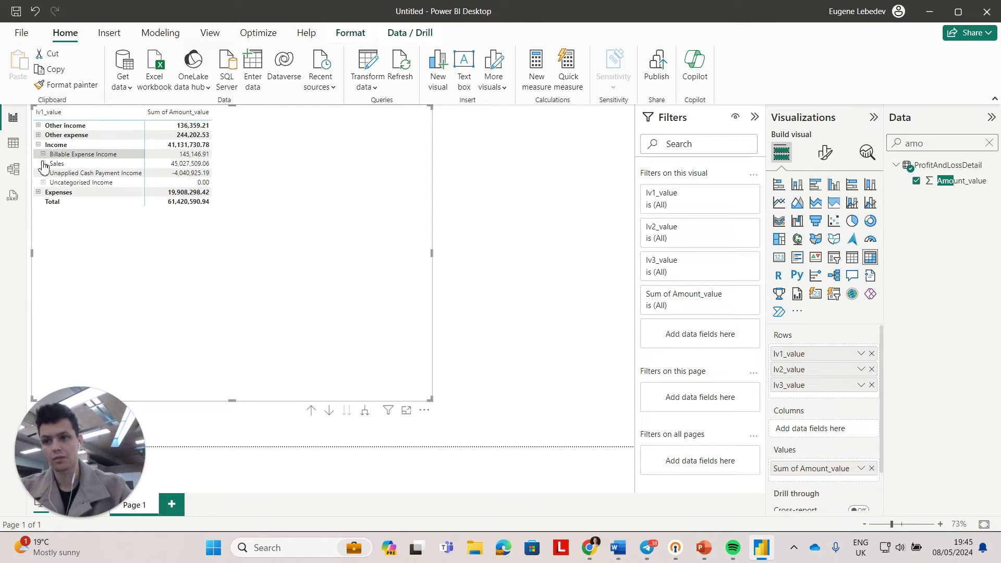
pyautogui.click(43, 163)
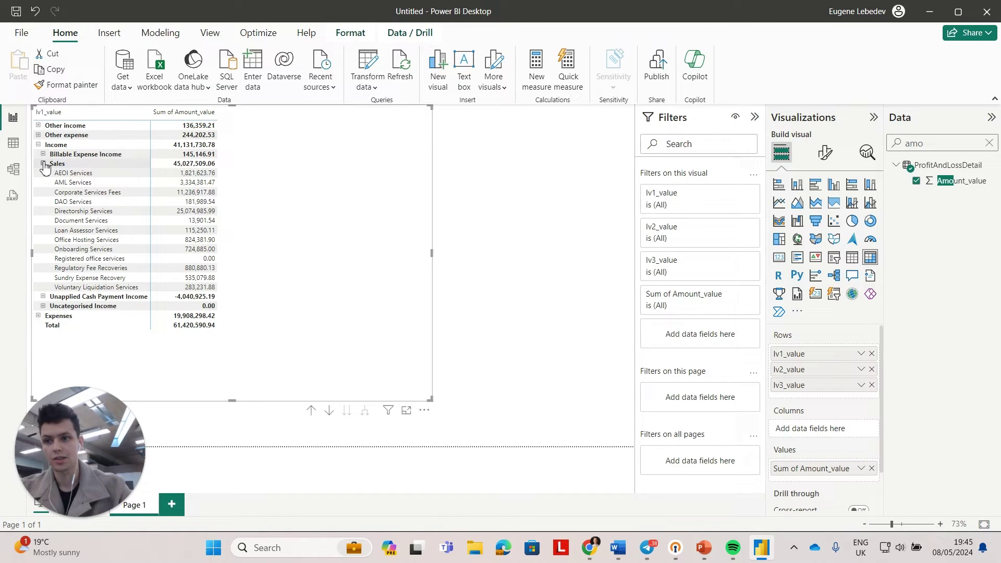
pyautogui.click(44, 164)
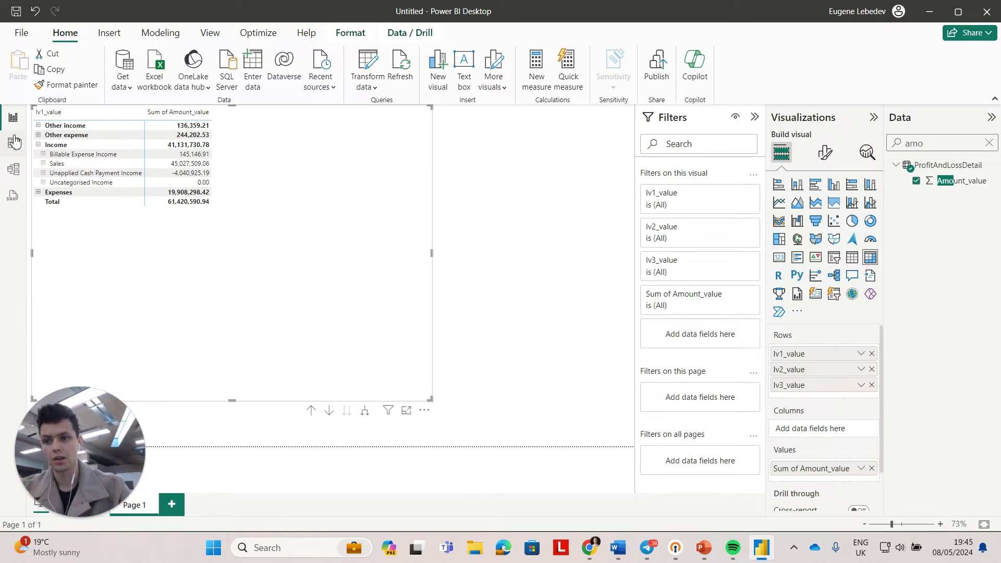
pyautogui.click(38, 145)
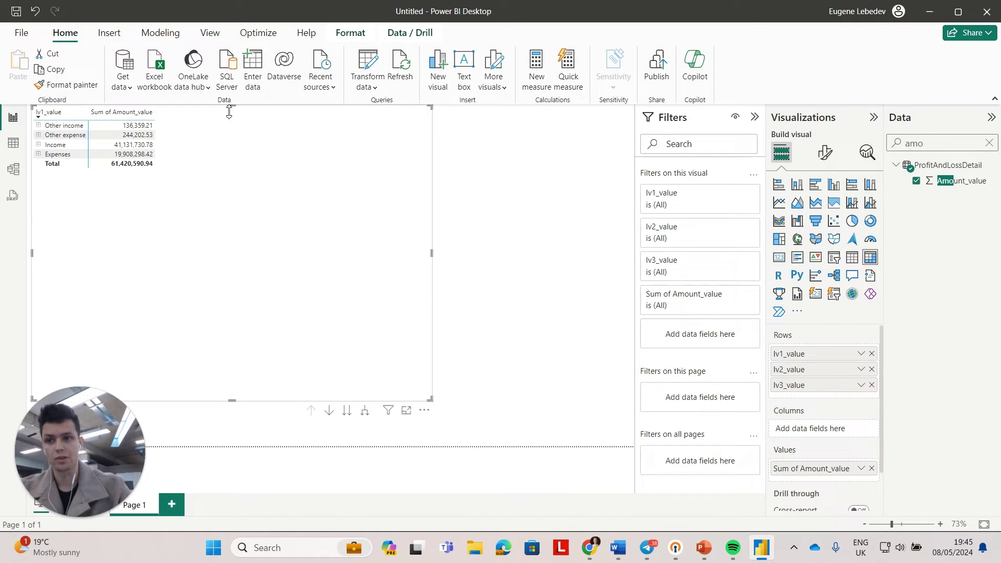
pyautogui.moveTo(232, 107); pyautogui.dragTo(229, 163)
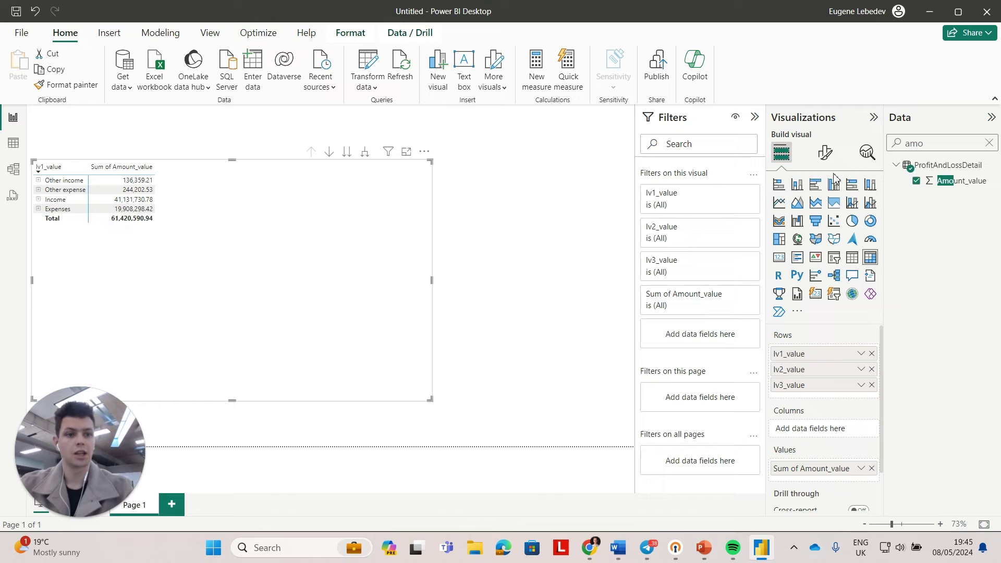
# Add a Date_value slicer and narrow its range to 15/12/2023–30/06/2024.
pyautogui.doubleClick(923, 149)
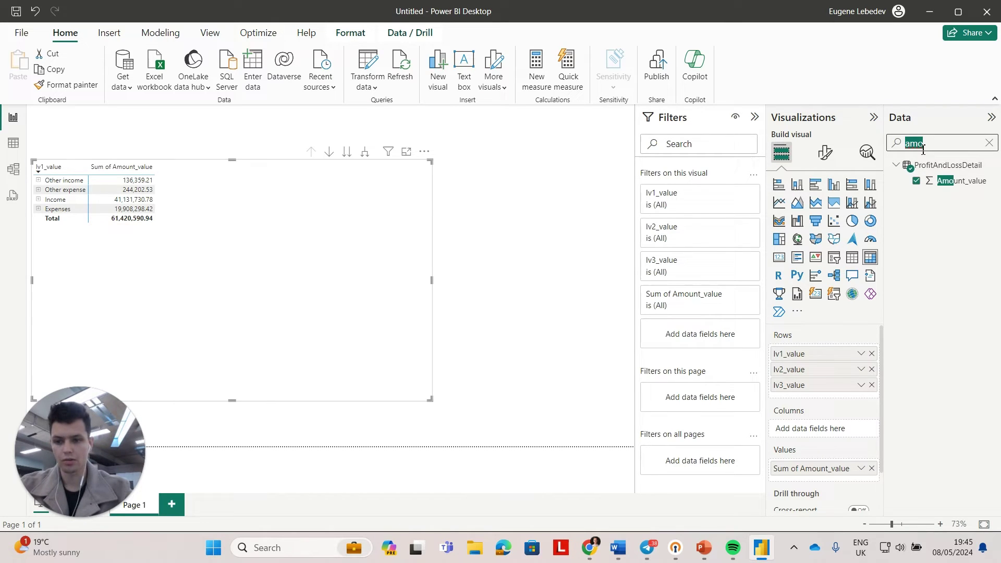
pyautogui.write('dat')
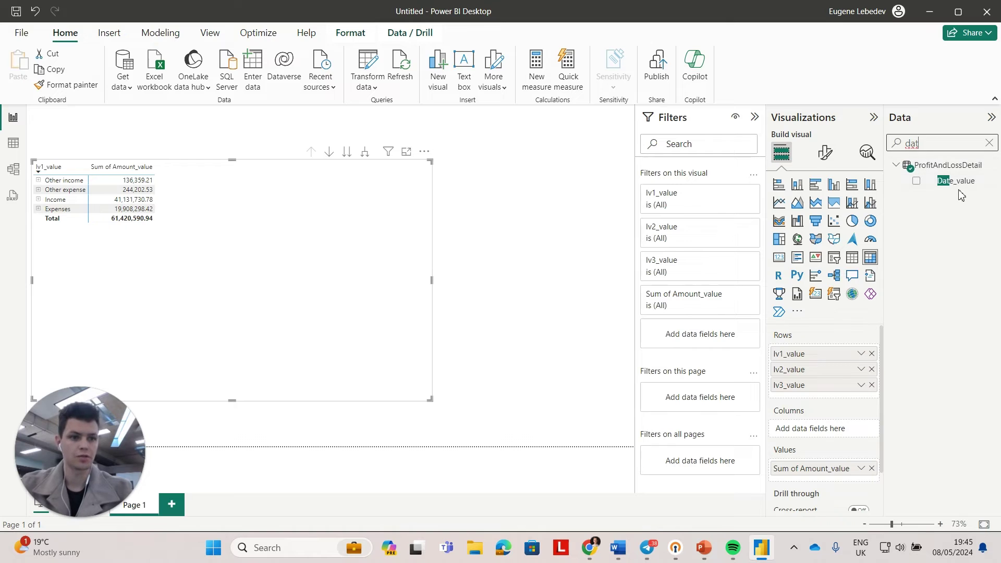
pyautogui.moveTo(964, 187); pyautogui.dragTo(545, 161)
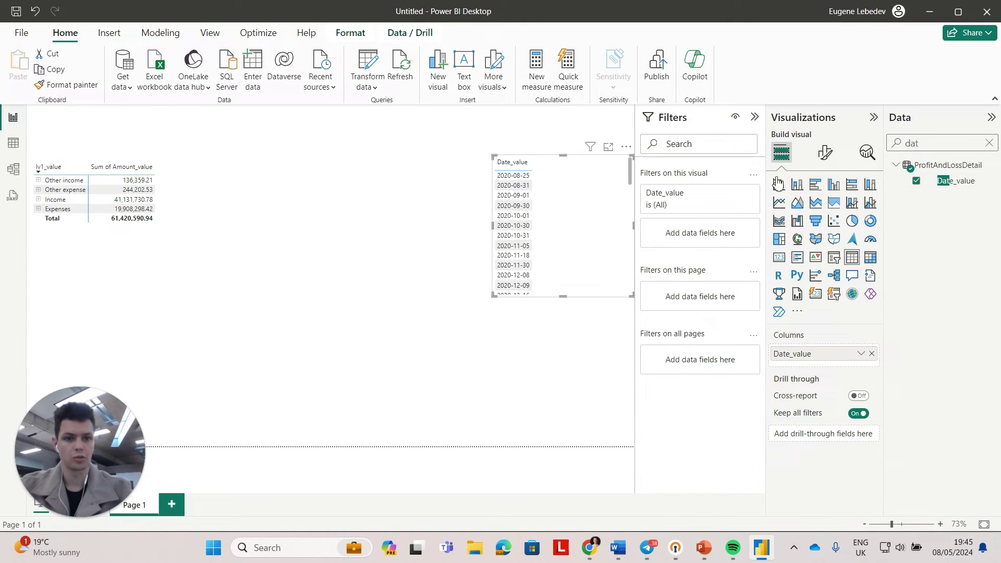
pyautogui.click(833, 257)
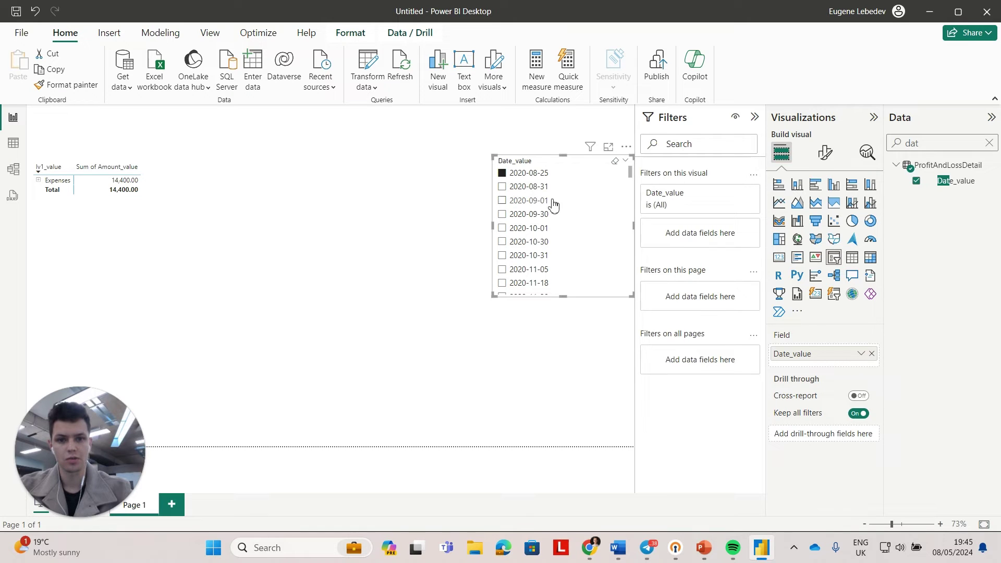
pyautogui.click(538, 188)
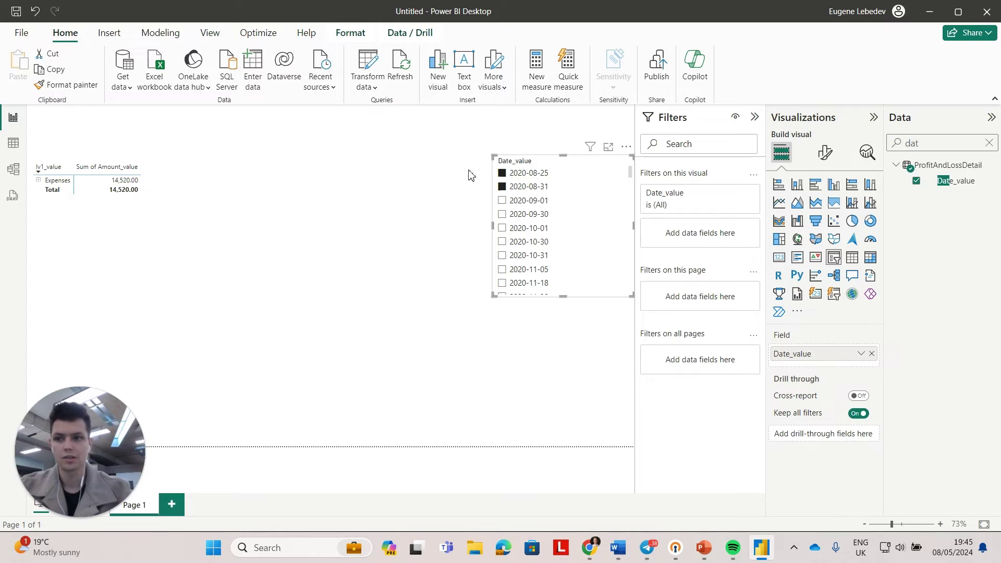
pyautogui.click(525, 174)
pyautogui.click(526, 173)
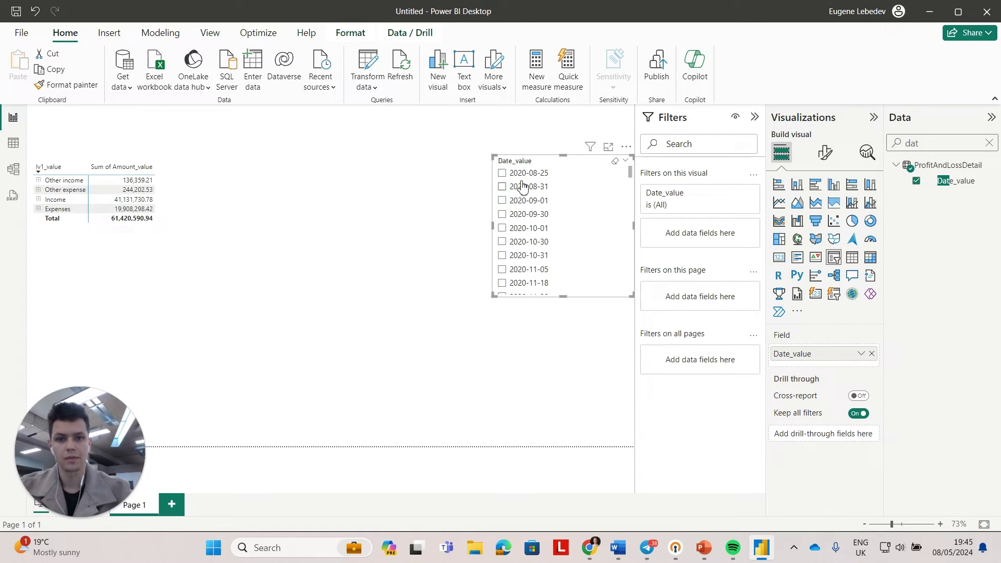
pyautogui.click(540, 172)
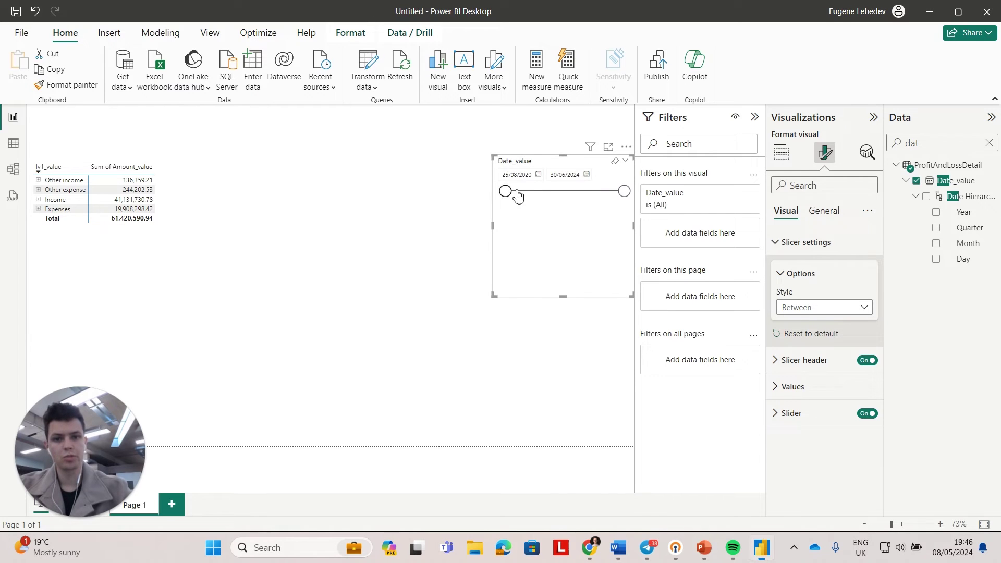
pyautogui.moveTo(517, 195); pyautogui.dragTo(611, 195)
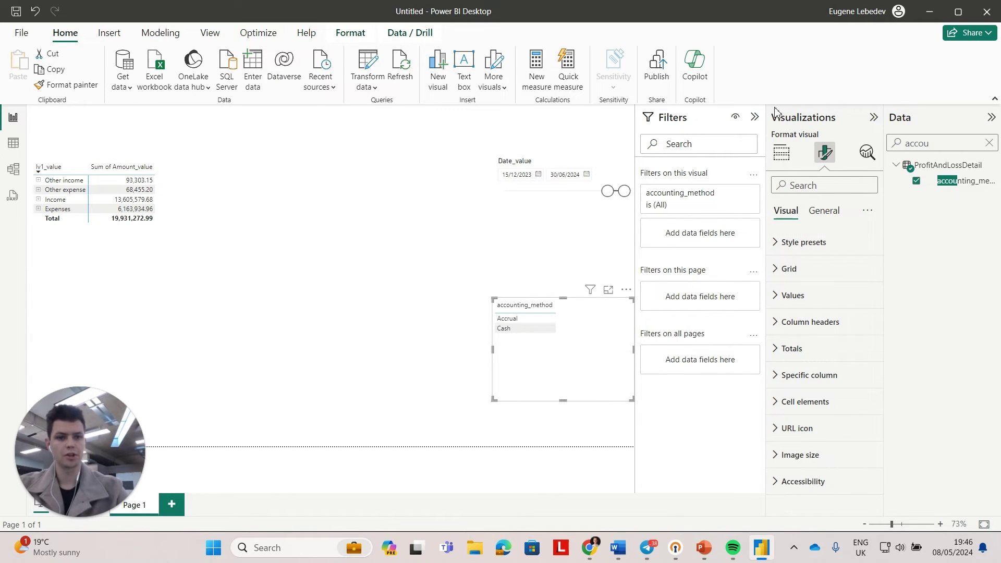
# Turn the accounting_method visual into a slicer and test Cash and Accrual on the matrix.
pyautogui.click(781, 152)
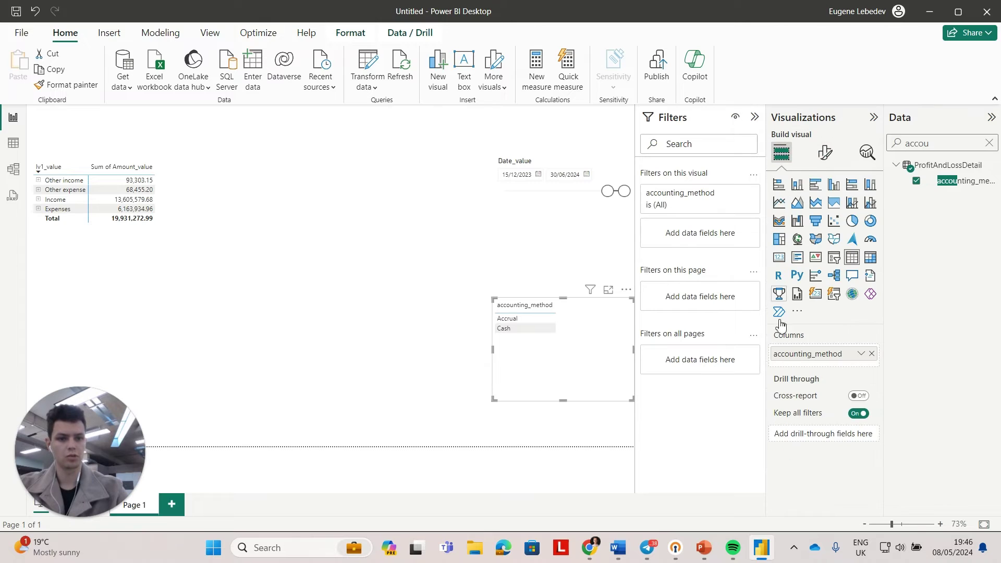
pyautogui.click(834, 258)
pyautogui.click(502, 329)
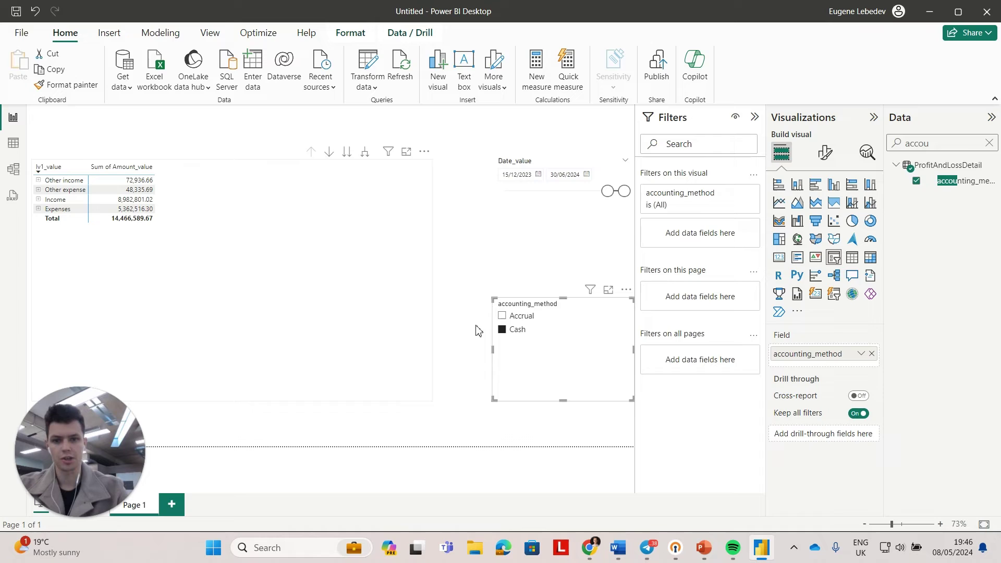
pyautogui.click(521, 317)
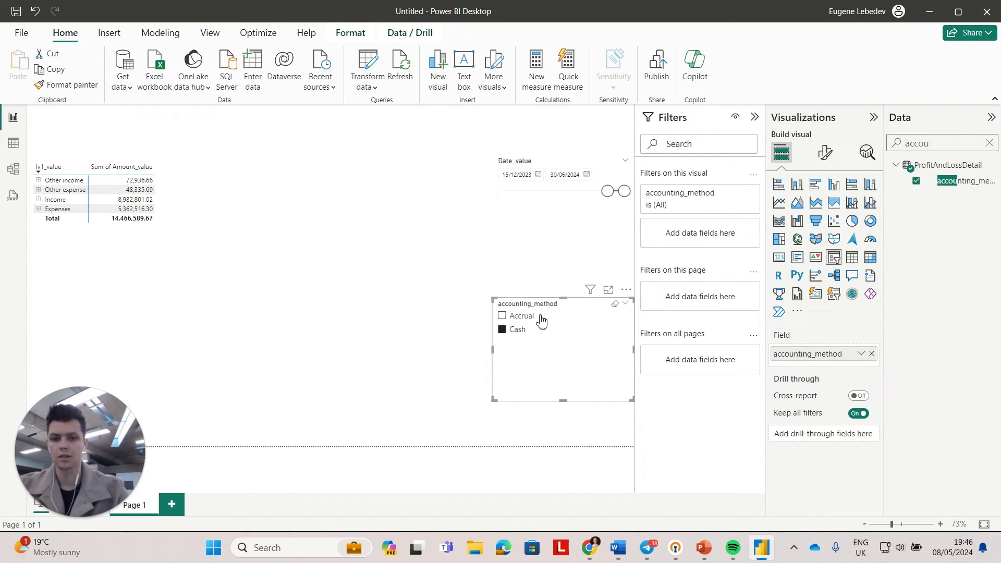
pyautogui.click(537, 317)
pyautogui.click(203, 290)
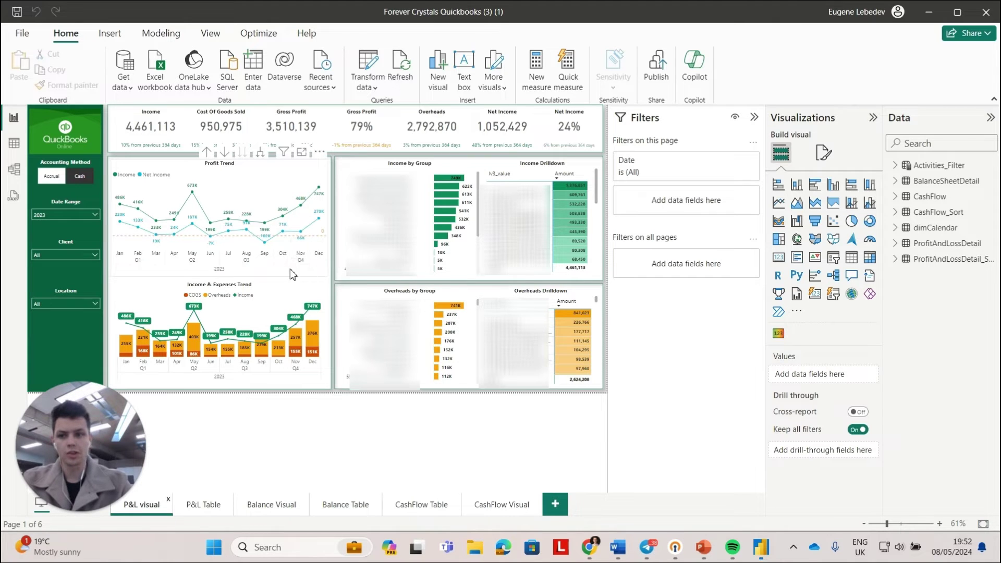
pyautogui.click(318, 274)
pyautogui.click(947, 243)
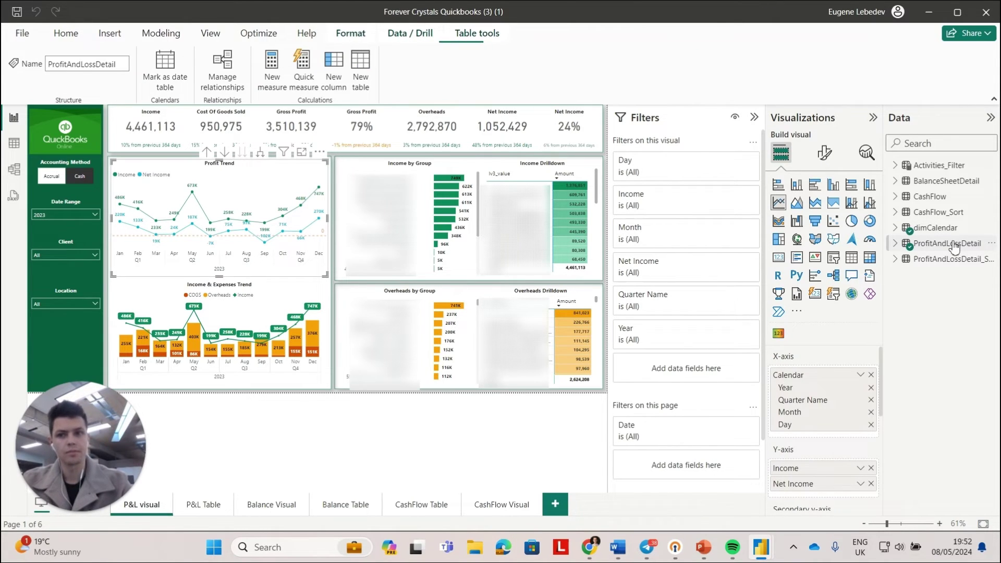
pyautogui.scroll(-1, 828, 440)
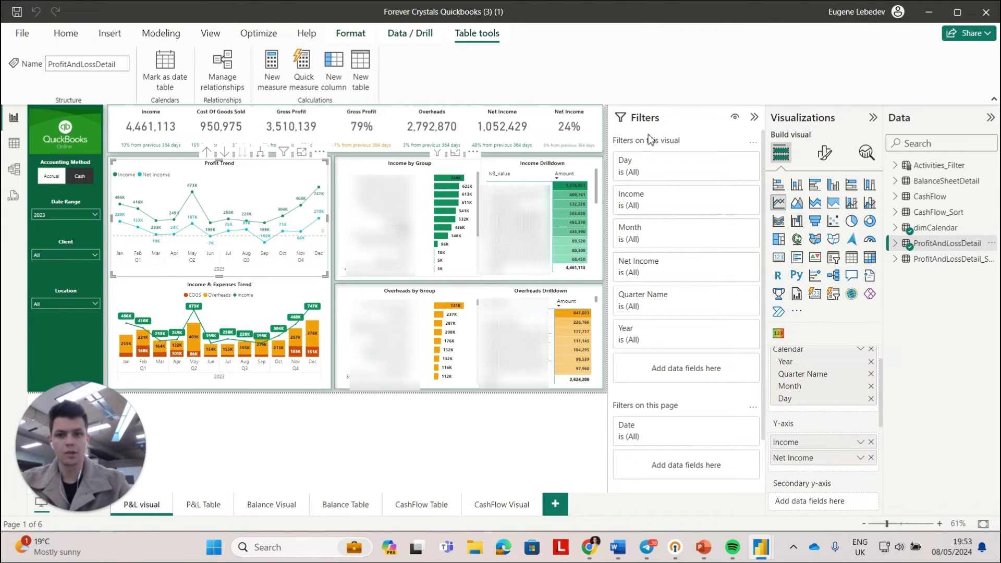
pyautogui.click(895, 244)
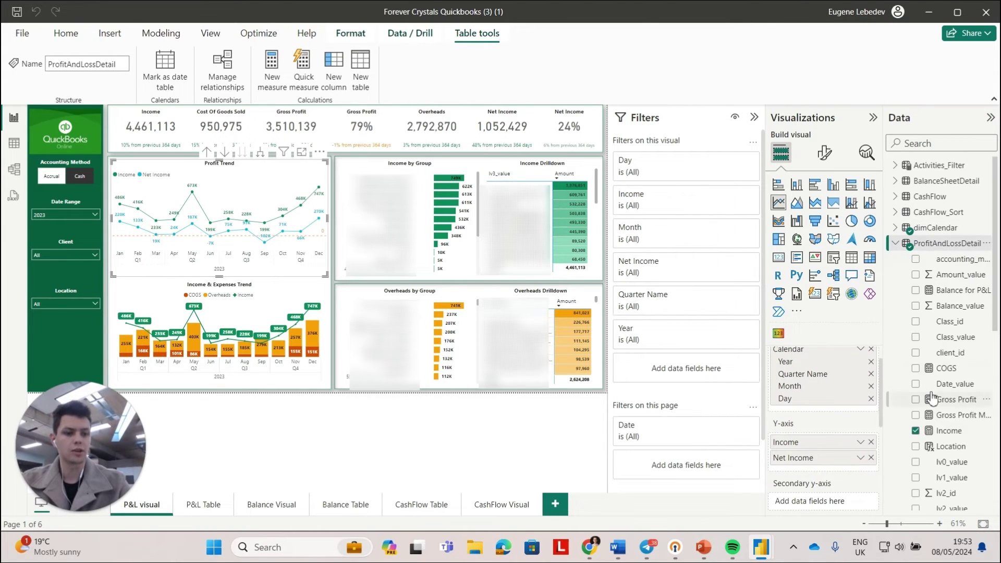
pyautogui.scroll(-3, 902, 260)
pyautogui.click(941, 340)
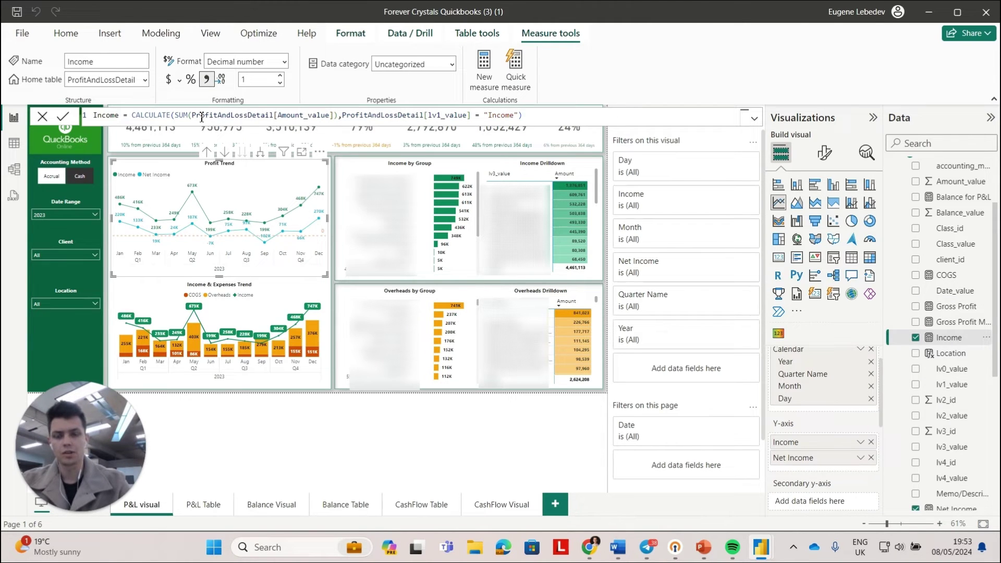
pyautogui.moveTo(202, 117); pyautogui.dragTo(511, 132)
pyautogui.click(332, 116)
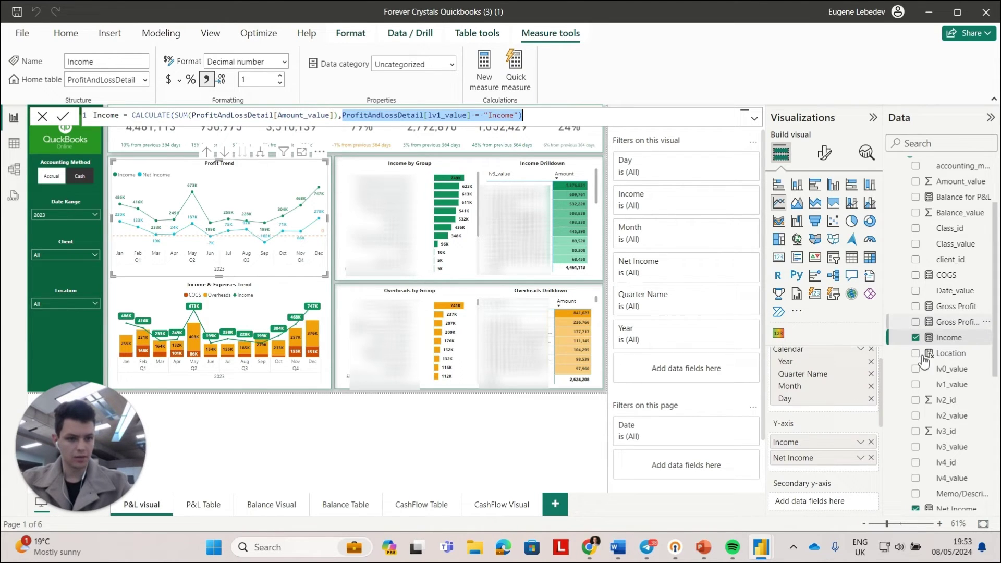
pyautogui.scroll(-2, 923, 354)
pyautogui.click(948, 452)
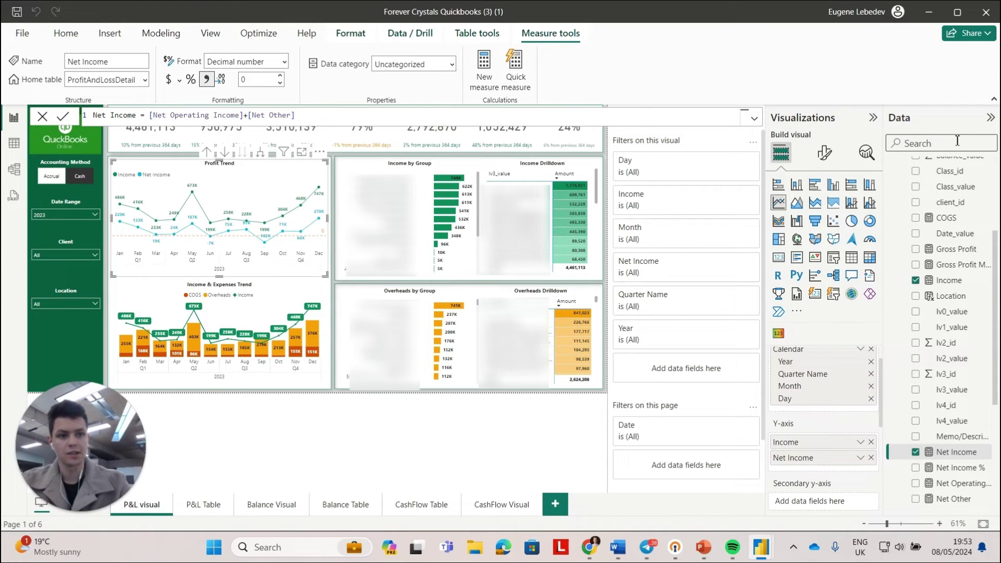
pyautogui.write('net')
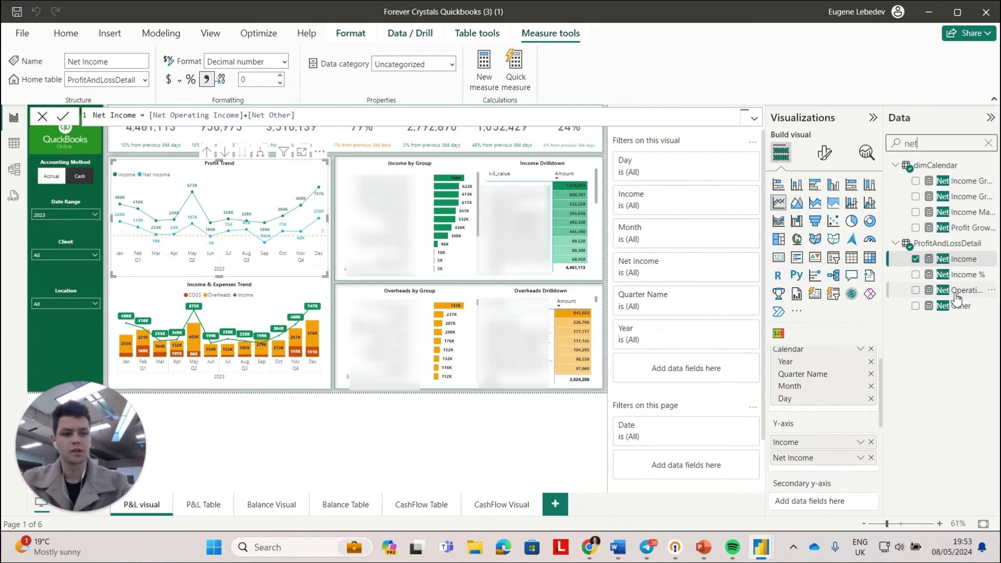
pyautogui.click(956, 290)
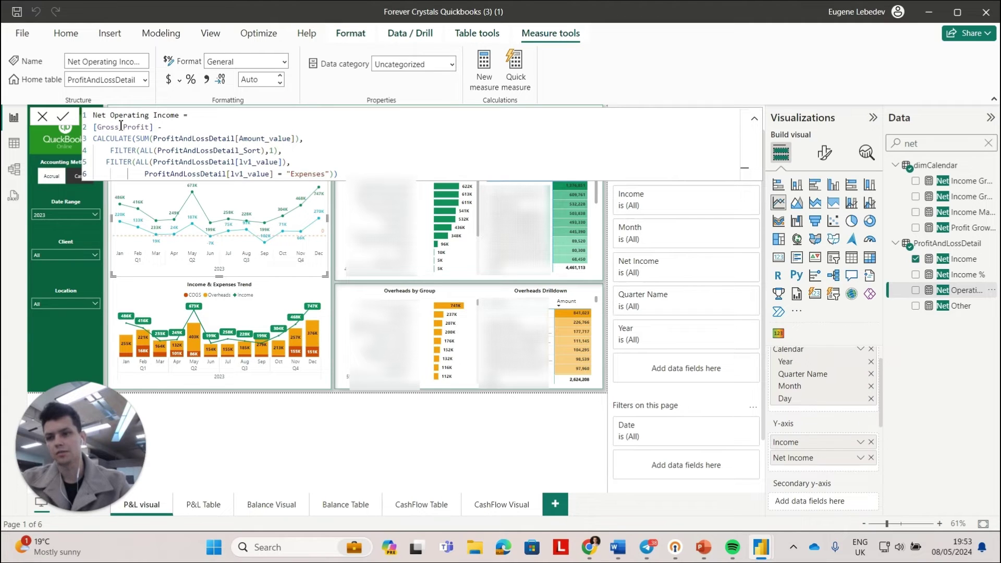
pyautogui.moveTo(121, 126); pyautogui.dragTo(197, 118)
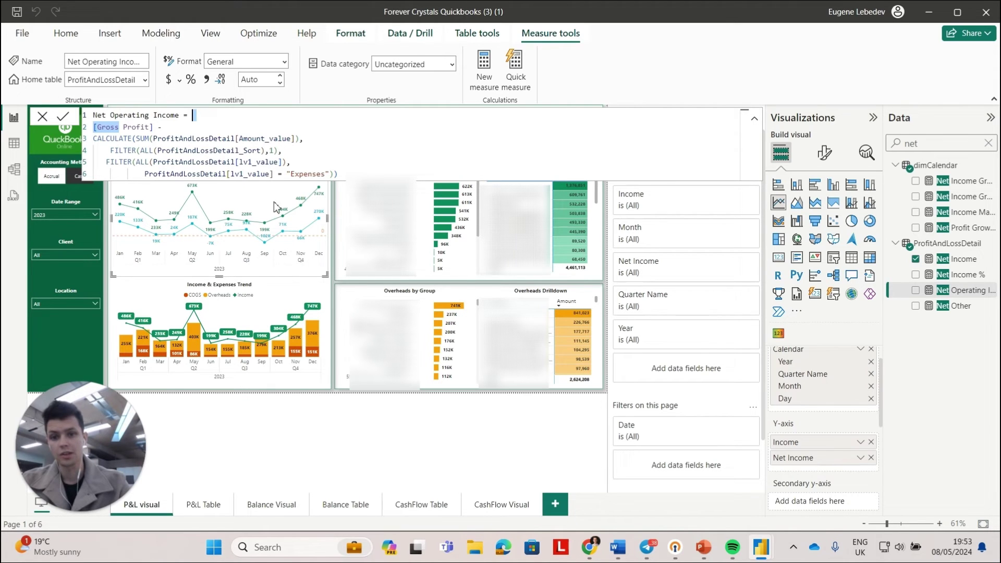
pyautogui.click(292, 431)
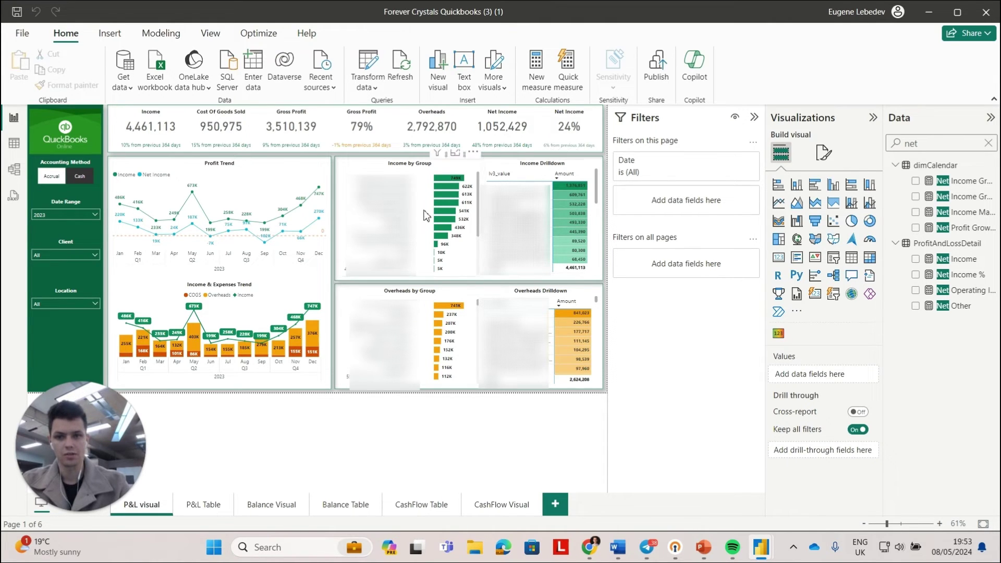
# Cross-filter by the 749K Income by Group bar, then view the P&L Table page.
pyautogui.moveTo(448, 186)
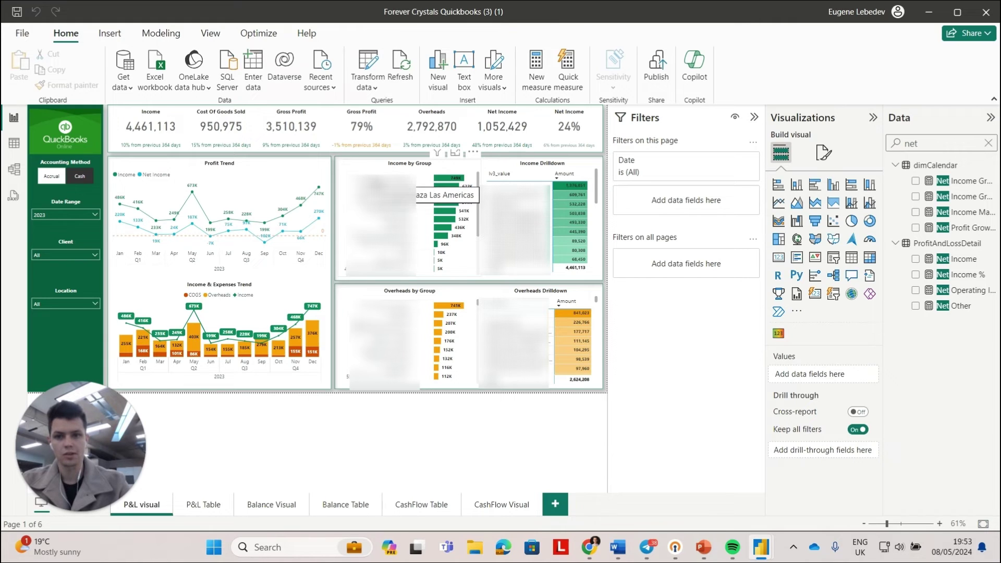
pyautogui.click(449, 177)
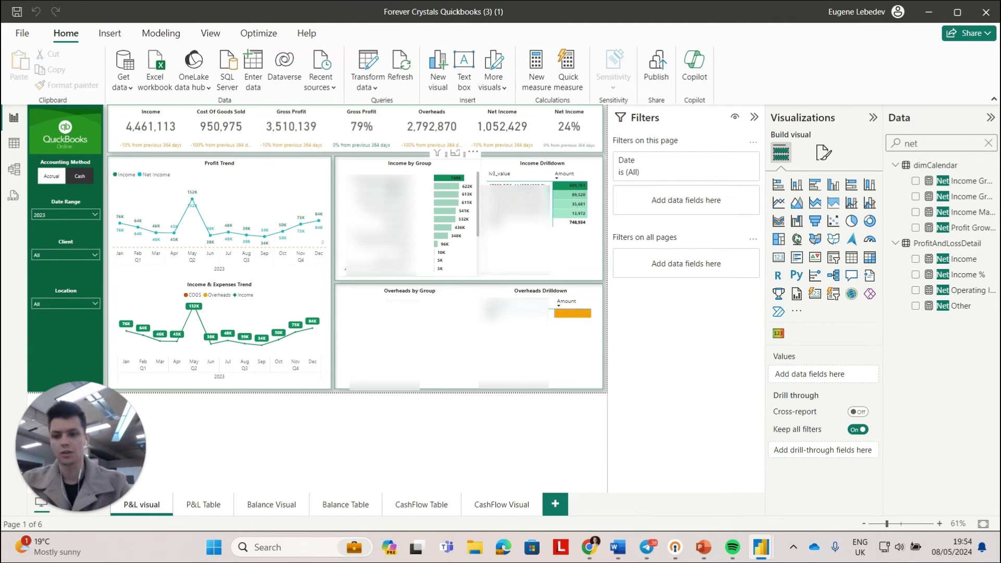
pyautogui.click(204, 504)
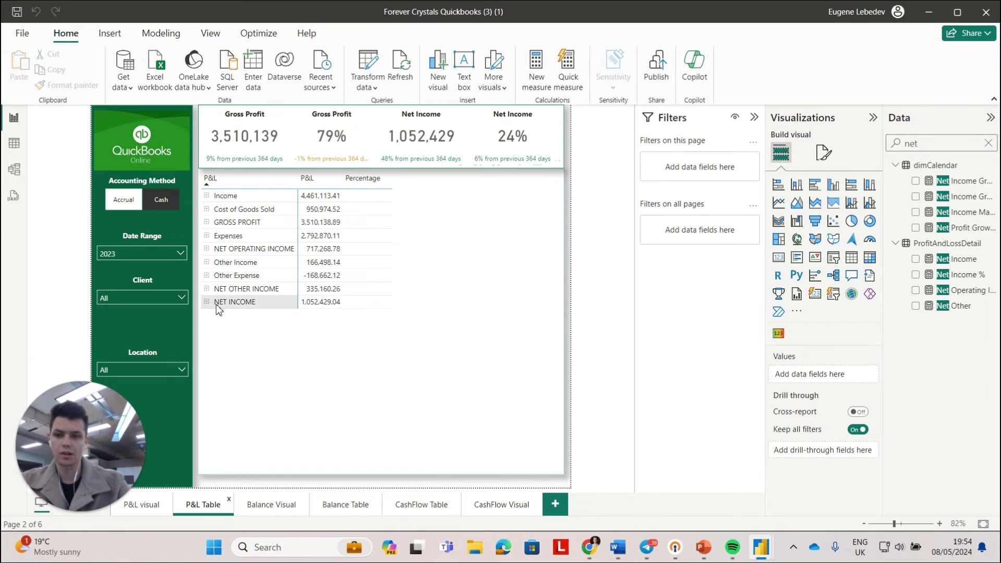
pyautogui.click(463, 335)
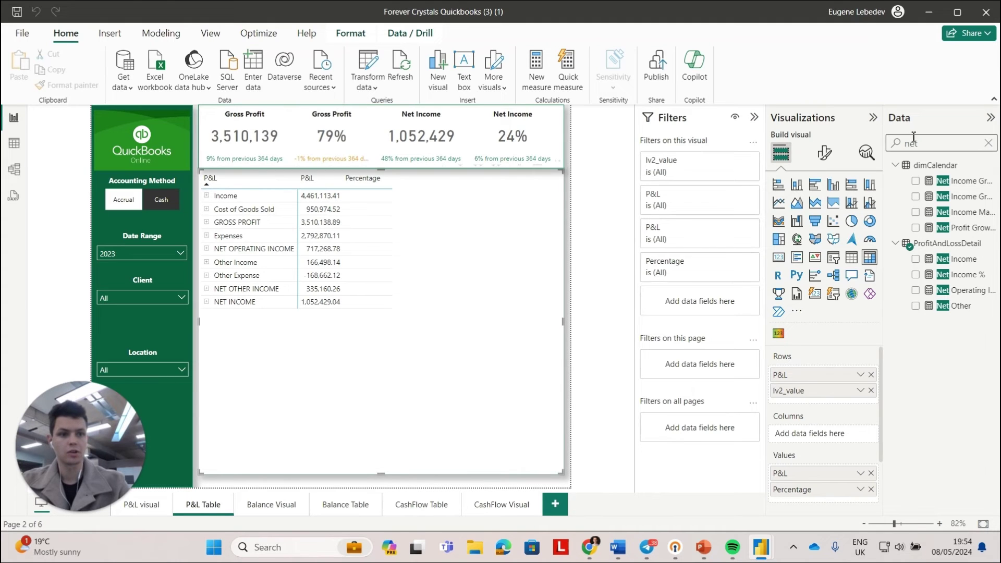
pyautogui.press('BackSpace')
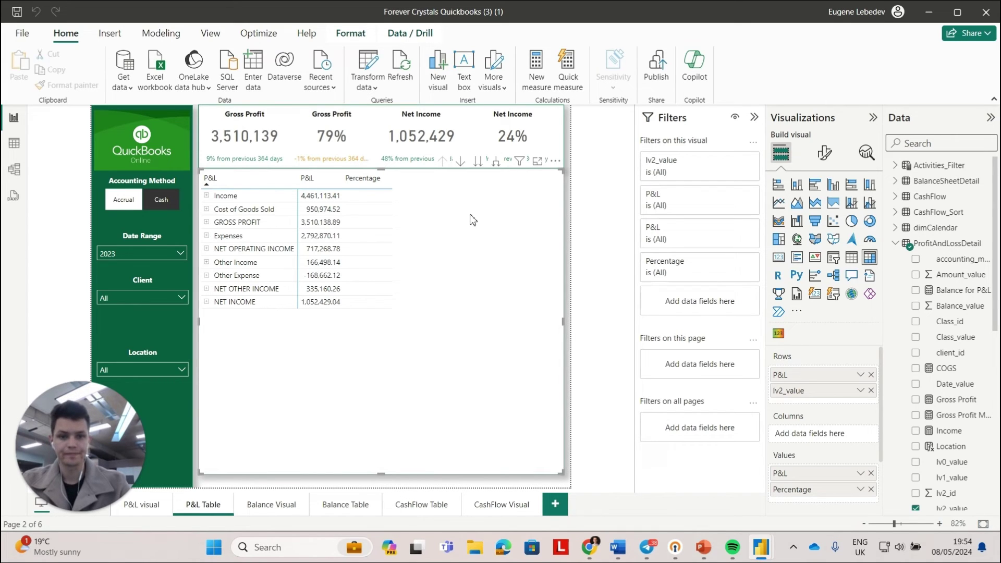
pyautogui.click(207, 196)
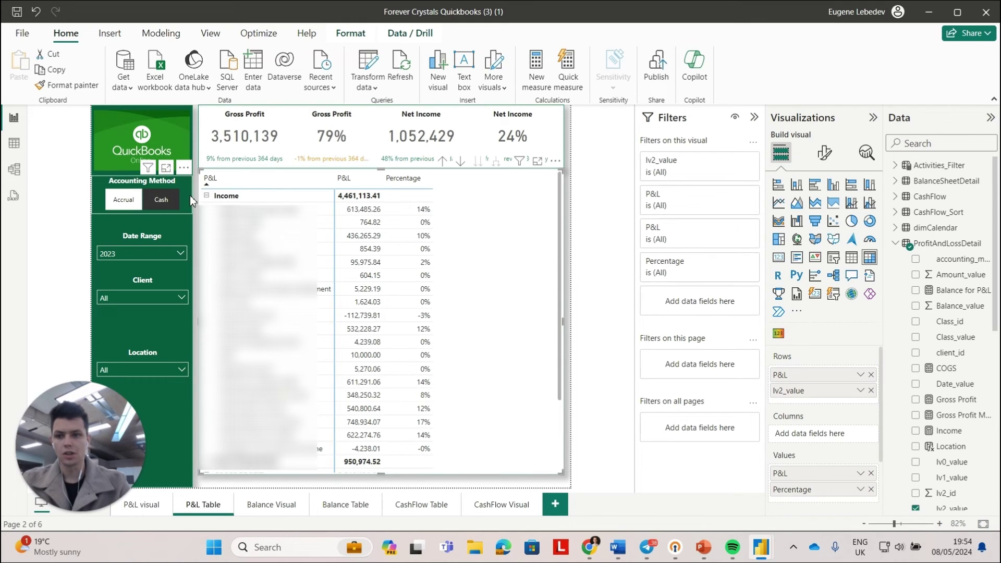
pyautogui.click(205, 196)
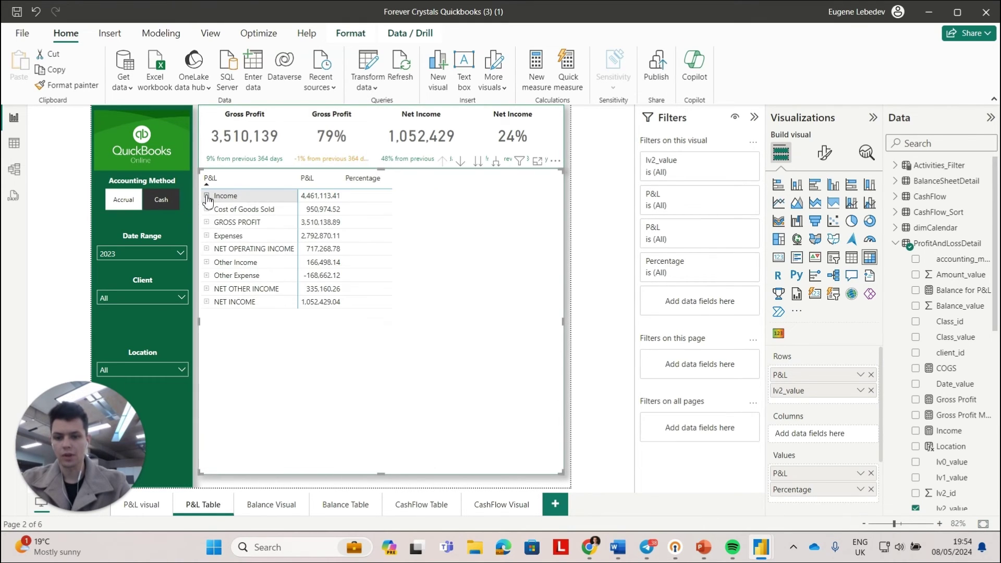
# View the Balance Visual page, then the CashFlow Table page.
pyautogui.click(265, 509)
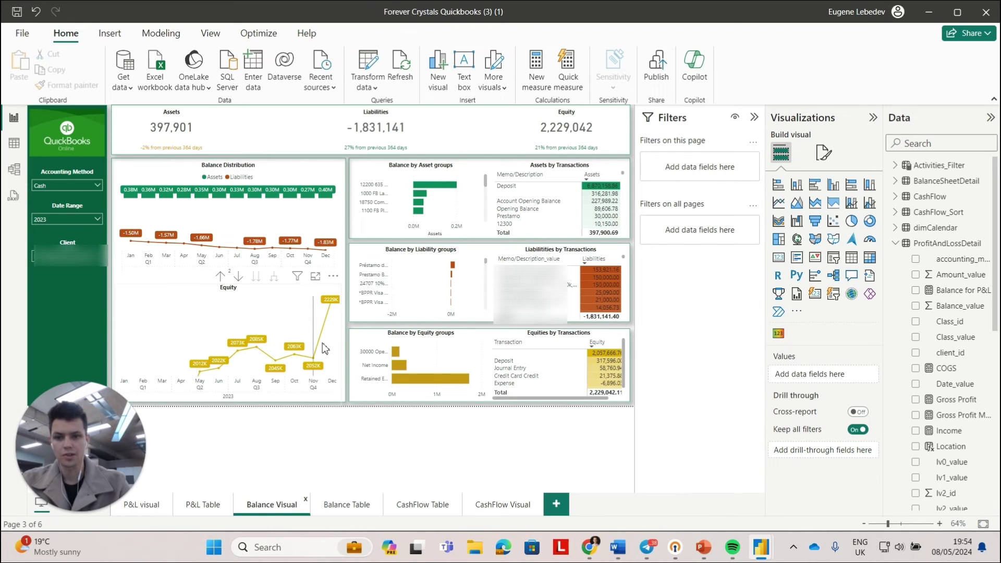
pyautogui.click(420, 508)
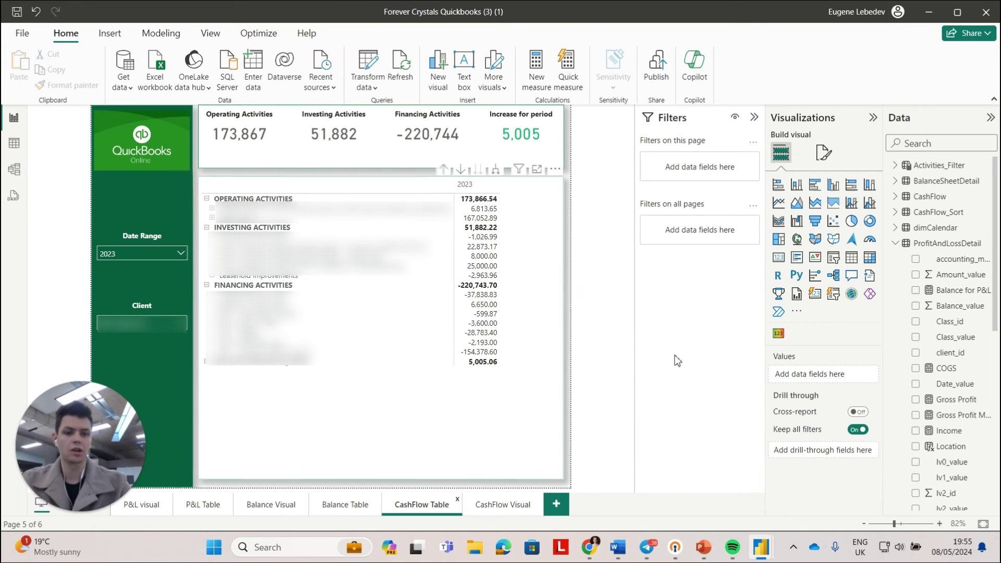
# Collapse ProfitAndLossDetail, select the CashFlow table, and view the CashFlow Visual page.
pyautogui.click(893, 244)
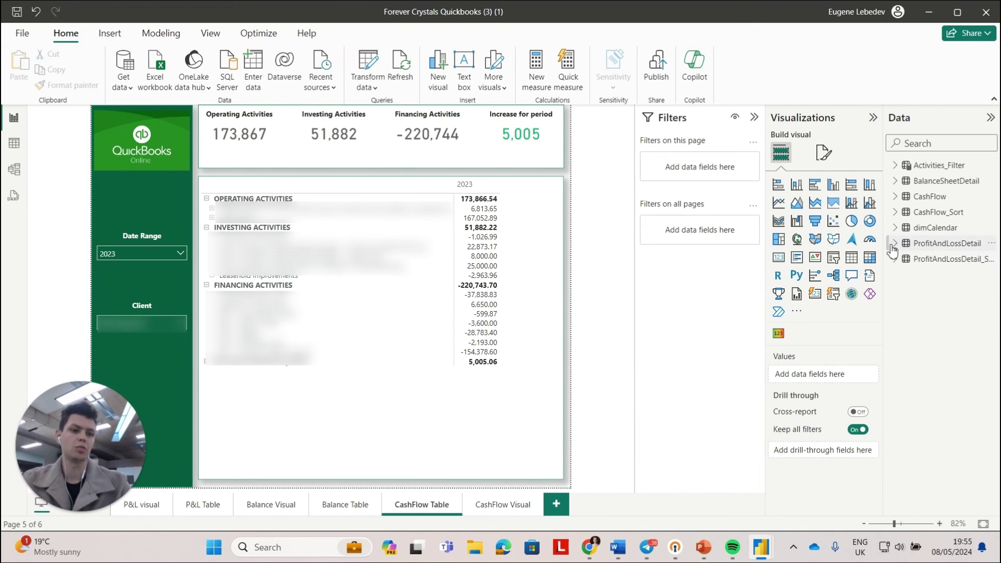
pyautogui.click(938, 197)
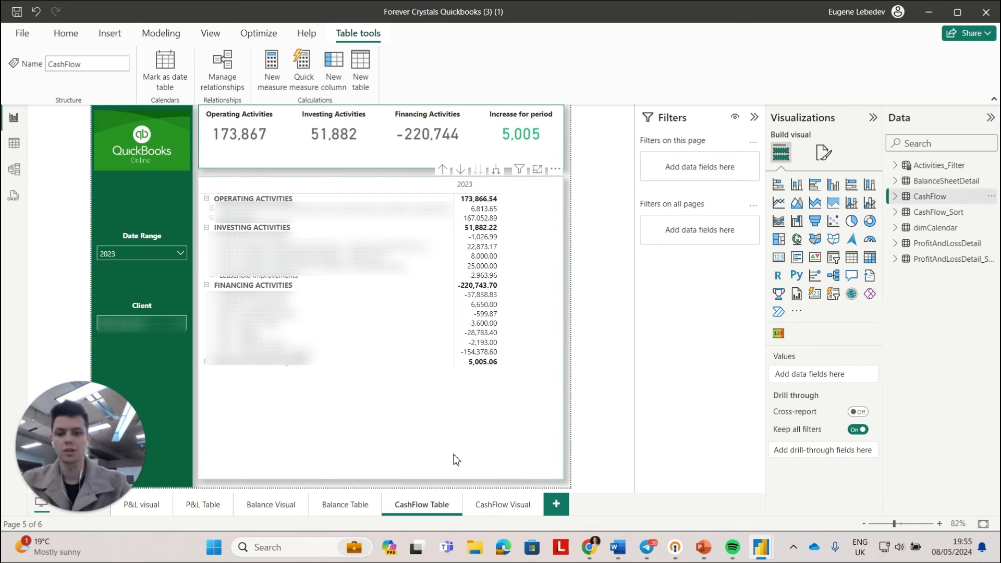
pyautogui.click(488, 503)
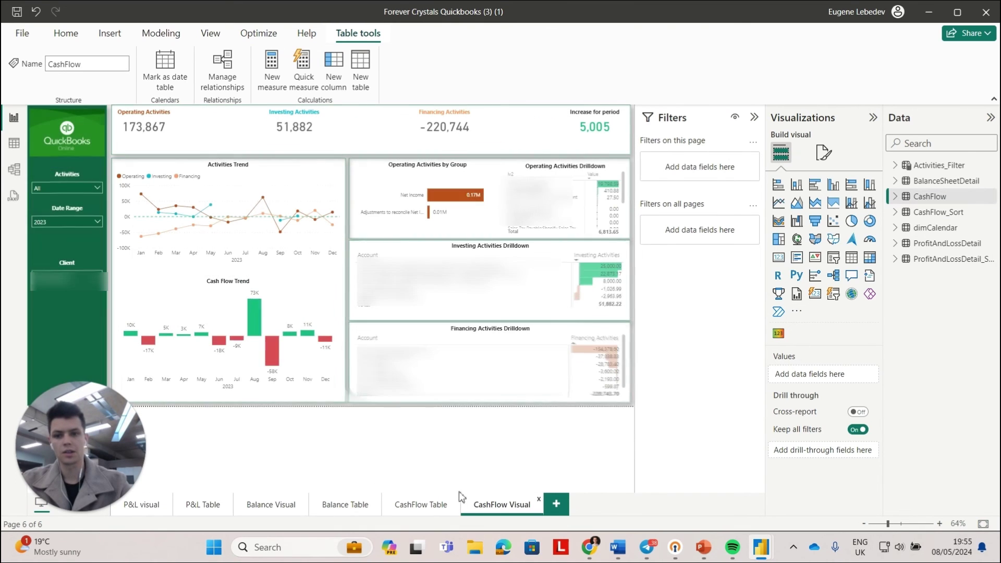